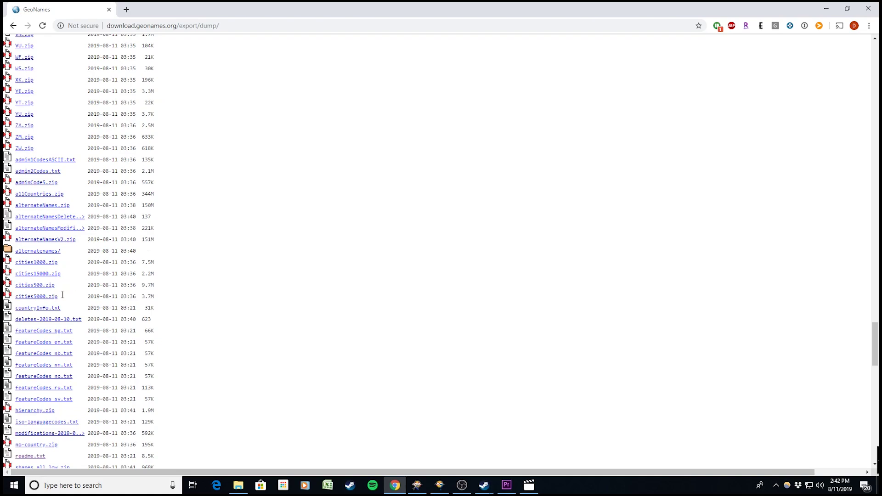
Highlight cities5000.zip in the GeoNames download listing, then switch back to FME Workbench.
left_click_drag(63, 295, 15, 295)
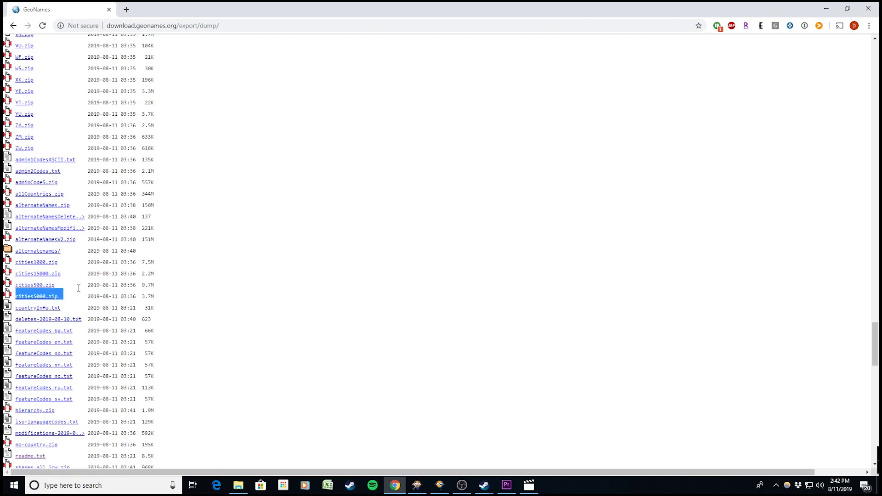
scroll(79, 288, "down", 1)
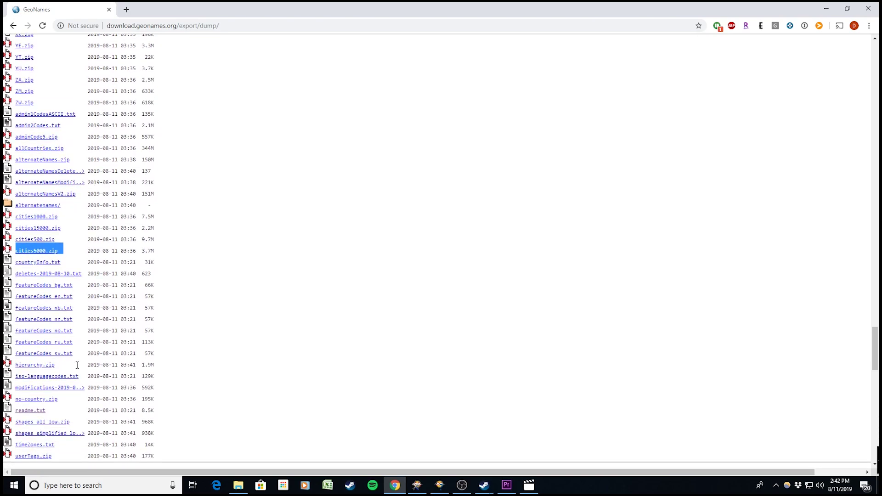
scroll(188, 345, "down", 1)
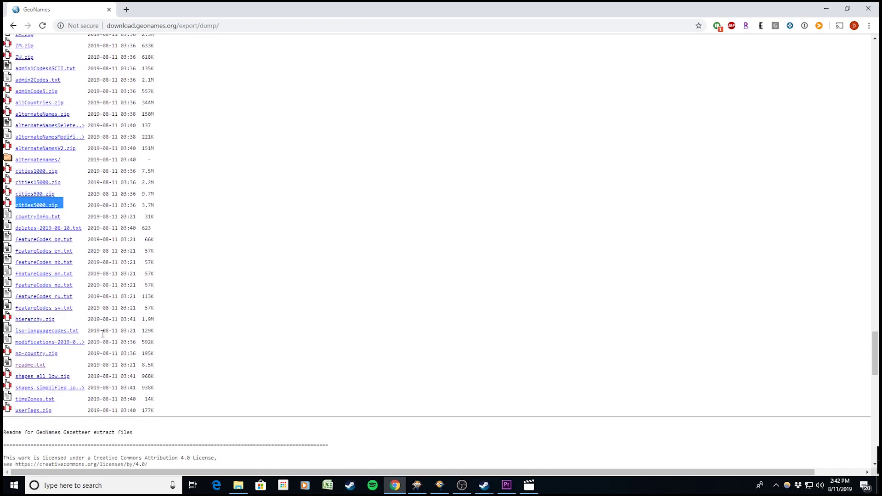
scroll(101, 334, "up", 2)
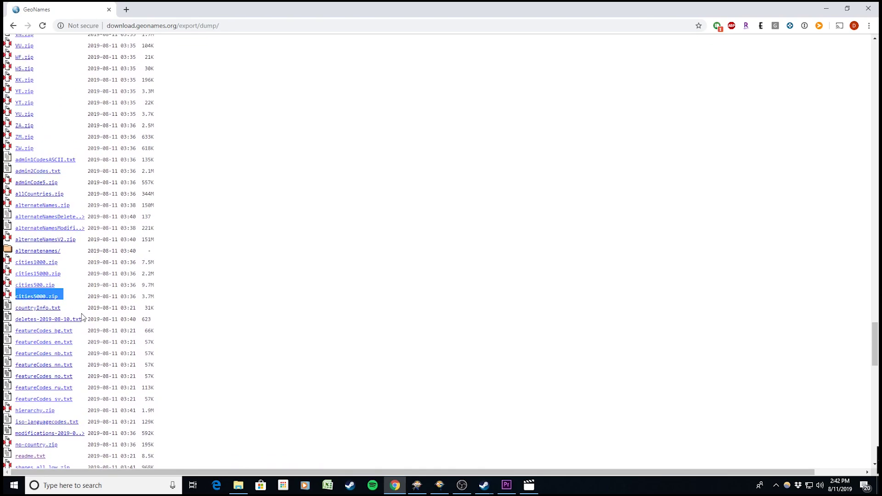
left_click(420, 484)
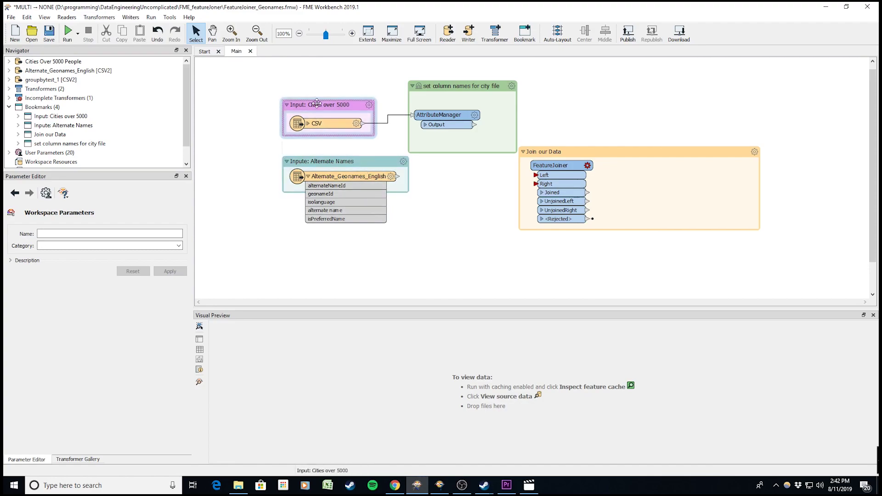
left_click(326, 131)
left_click(311, 126)
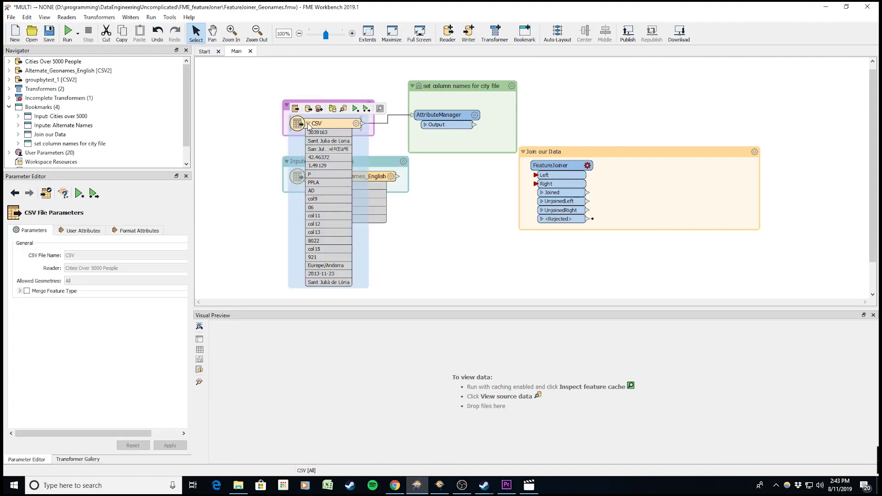
mouse_move(326, 186)
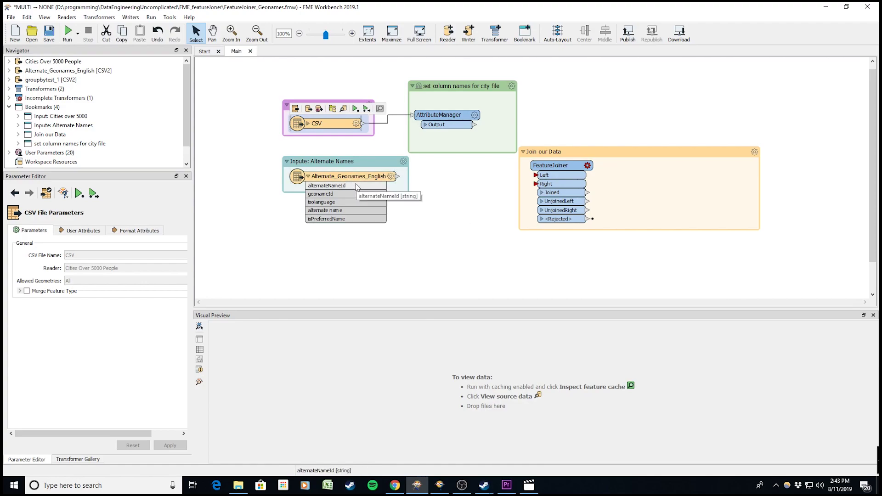
left_click(440, 120)
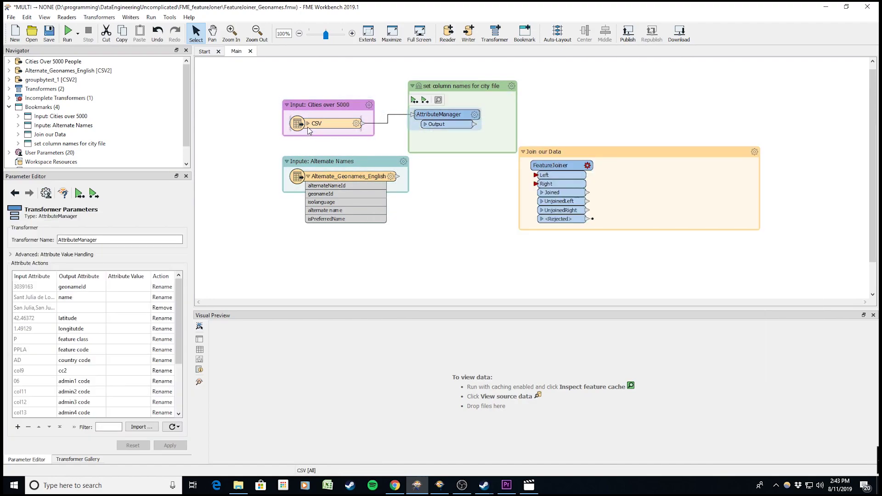
left_click(309, 128)
double_click(447, 115)
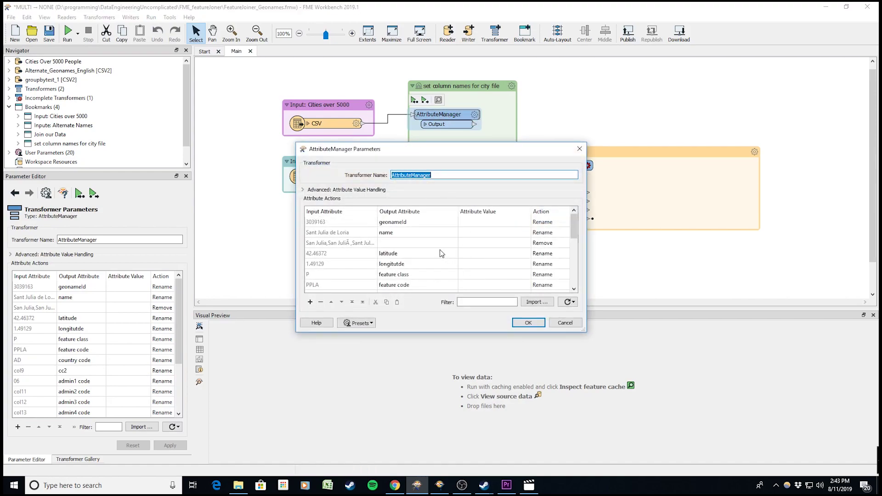
scroll(441, 250, "down", 1)
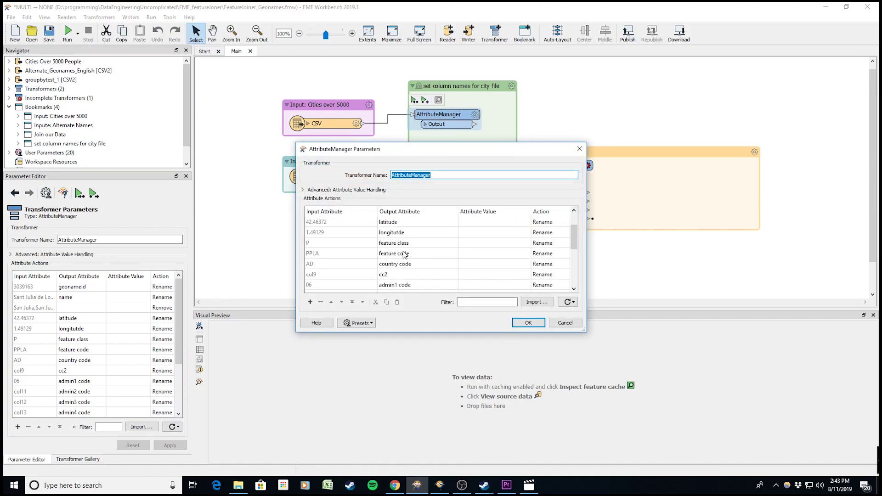
scroll(412, 244, "up", 1)
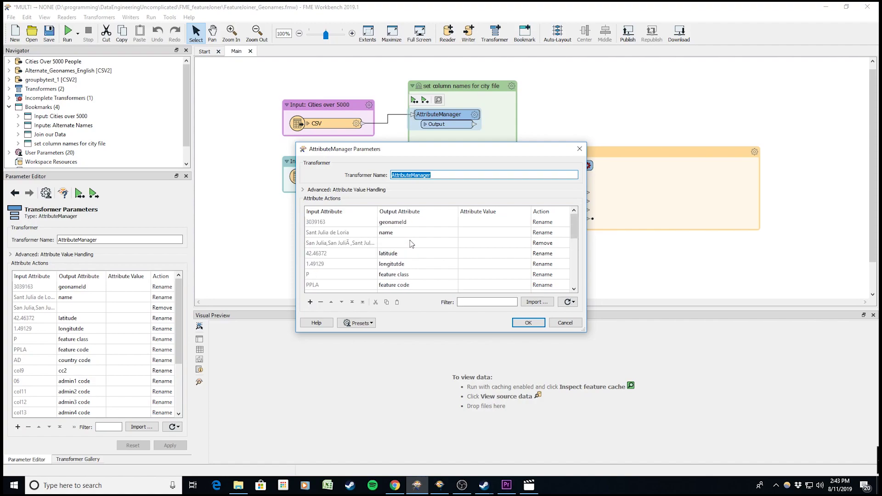
left_click(528, 323)
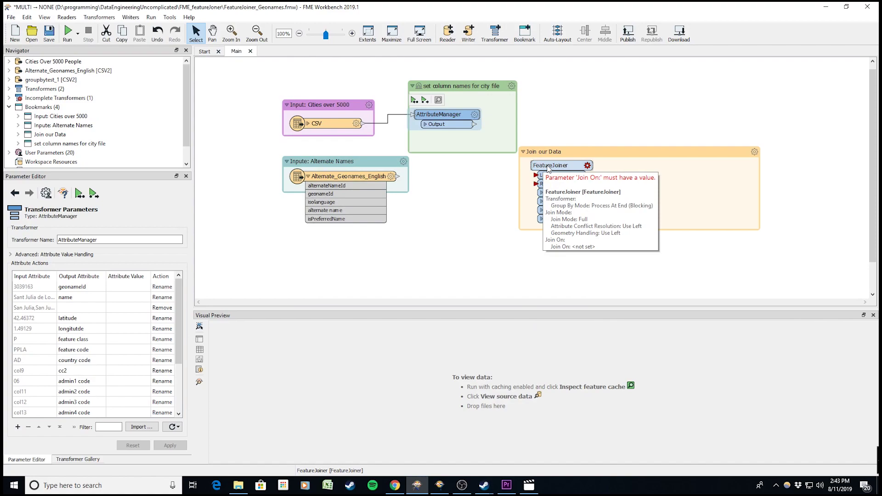
Connect AttributeManager output to FeatureJoiner Left and Alternate_Geonames_English output to its Right input.
left_click(547, 169)
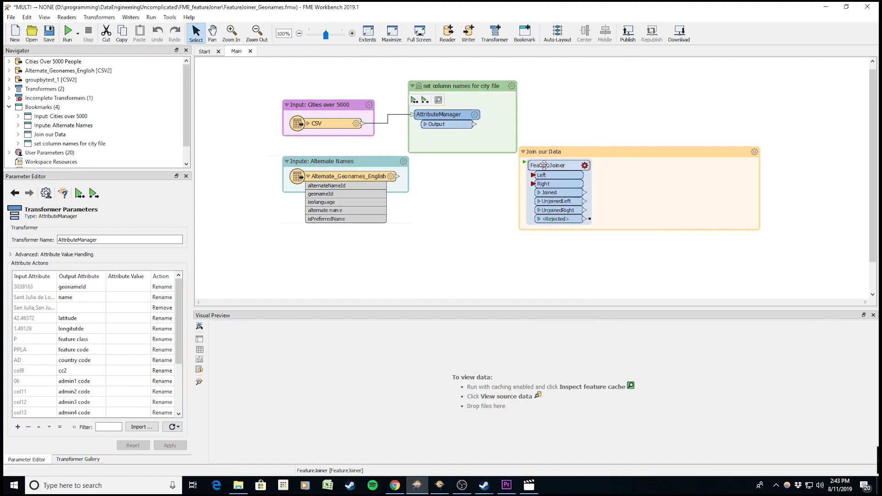
left_click(477, 129)
left_click_drag(476, 129, 533, 176)
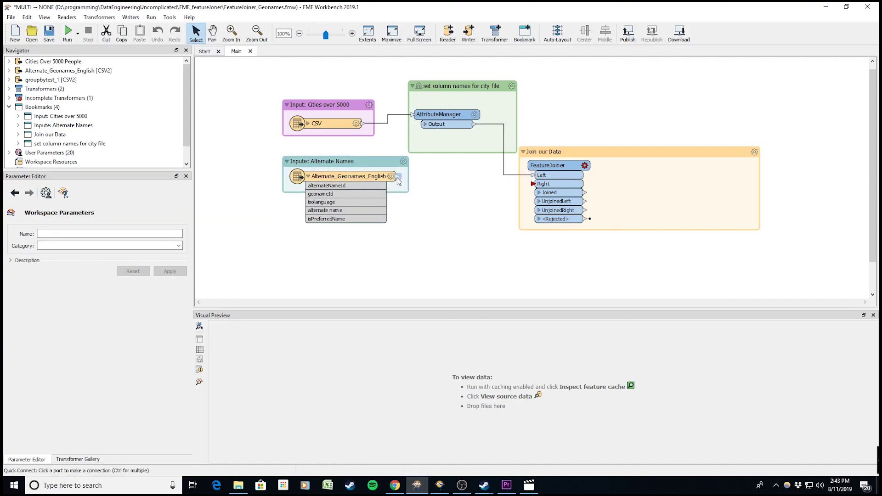
left_click_drag(397, 181, 533, 184)
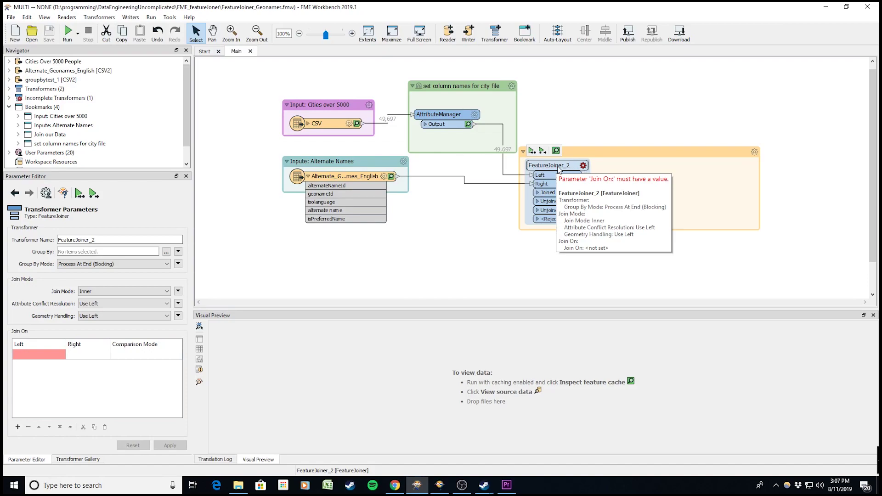
In FeatureJoiner_2's parameters, join the left geonameId to the right geonameId.
double_click(559, 170)
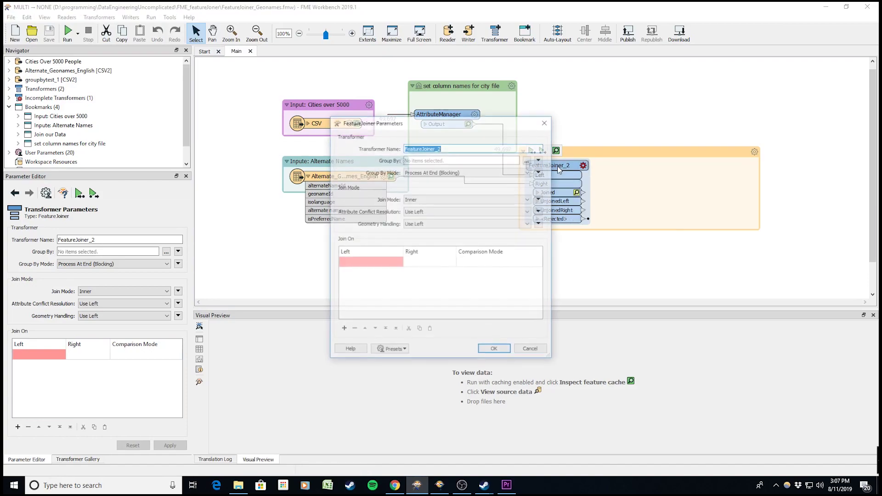
left_click(367, 266)
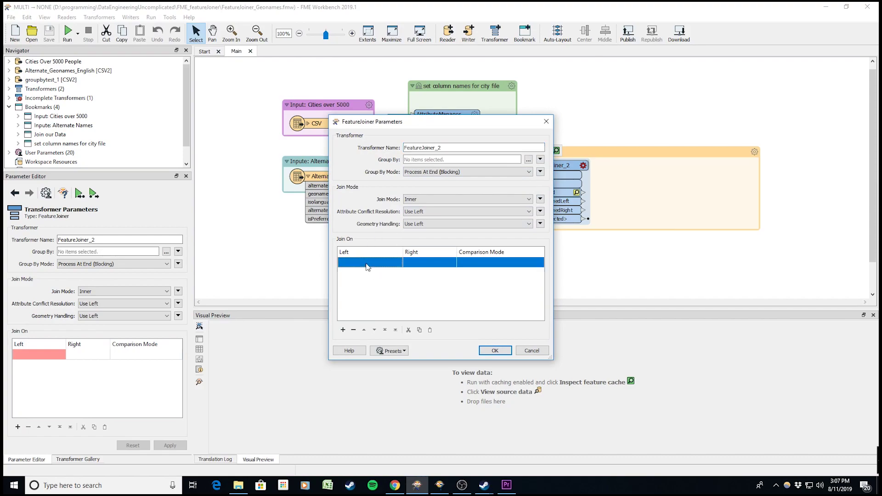
left_click(365, 265)
left_click(366, 264)
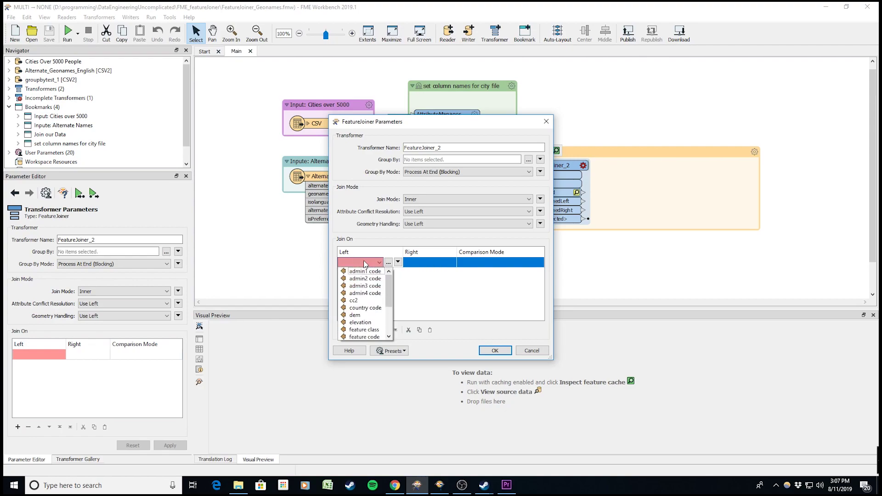
left_click(361, 337)
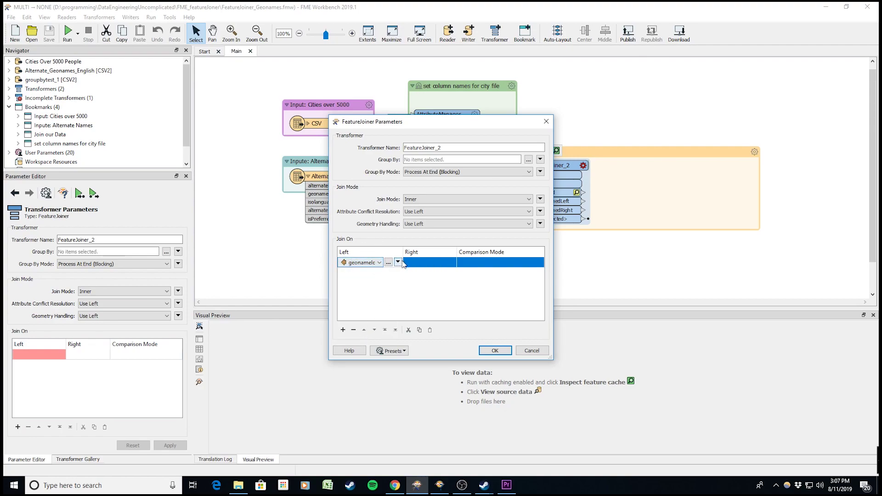
left_click_drag(390, 123, 490, 121)
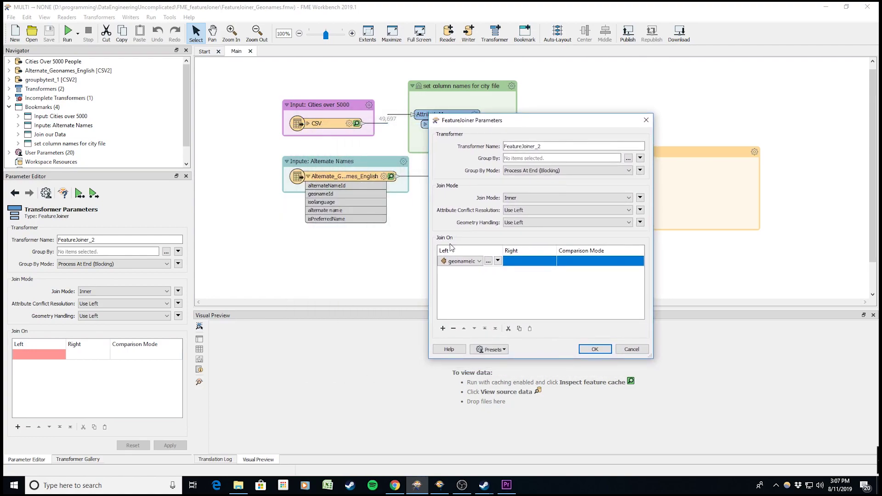
left_click(522, 265)
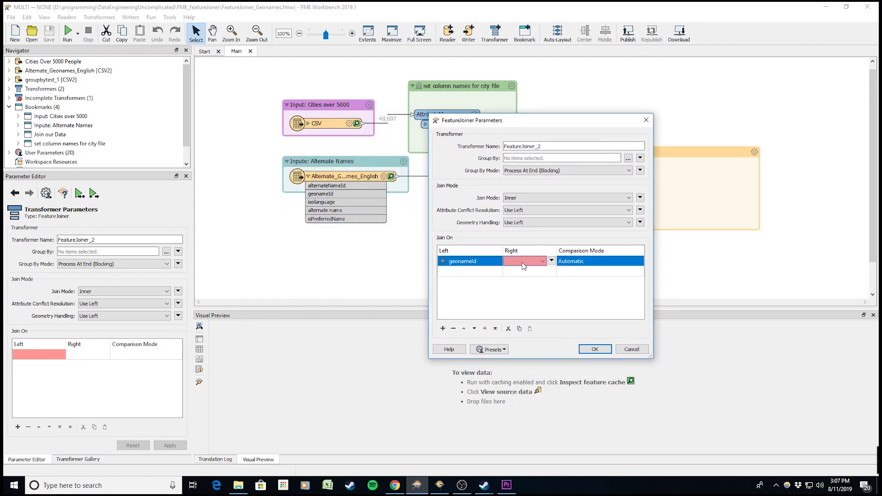
left_click(523, 262)
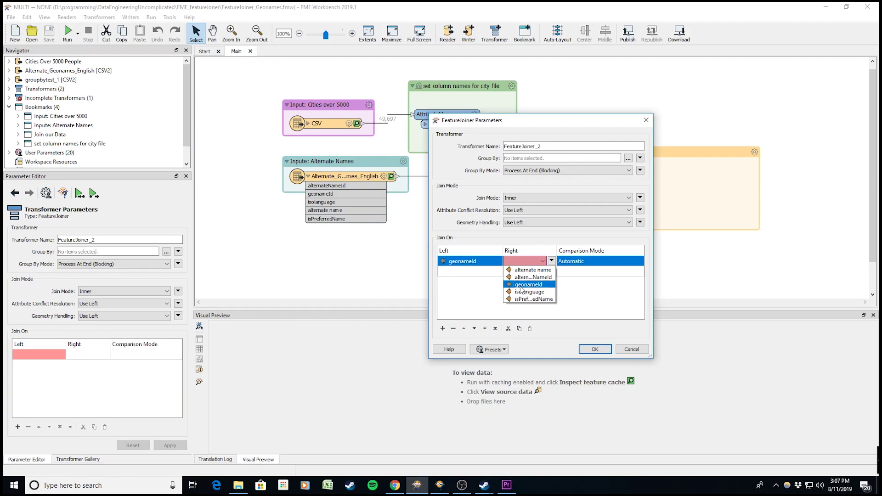
left_click(520, 286)
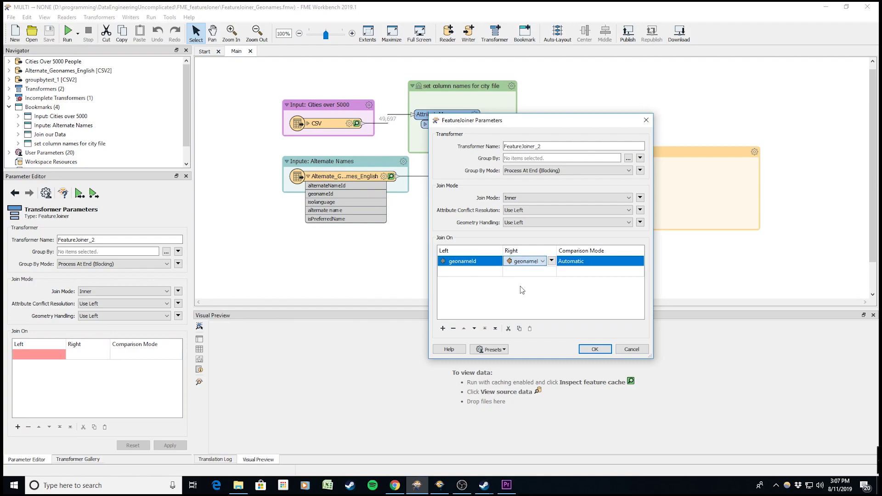
Add further Join On rows, leaving their attributes empty.
left_click(468, 273)
left_click(443, 328)
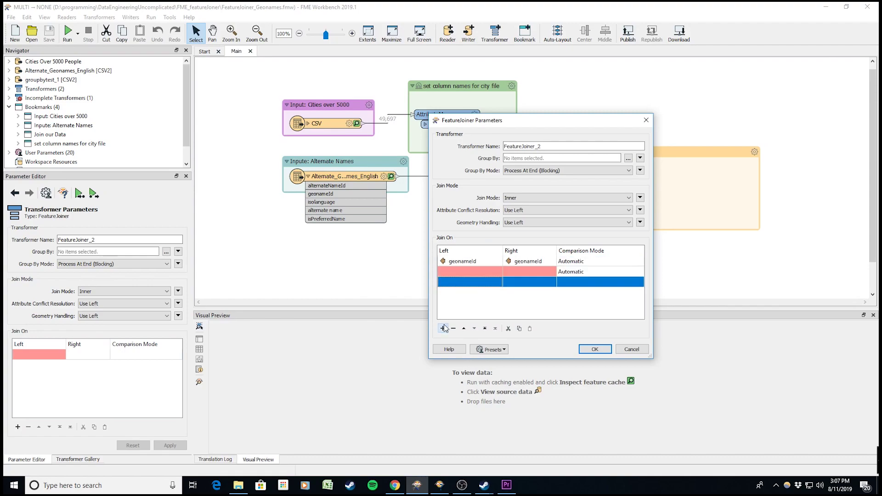
left_click(443, 328)
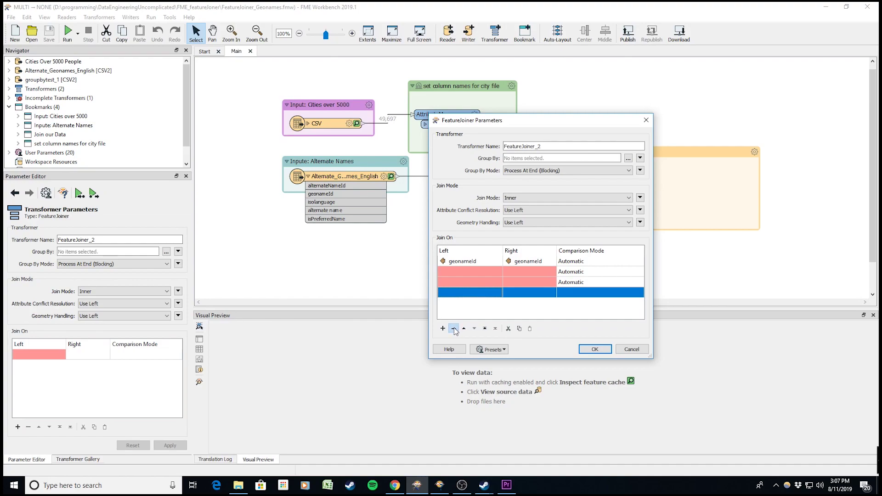
left_click(464, 317)
left_click(464, 296)
left_click(464, 282)
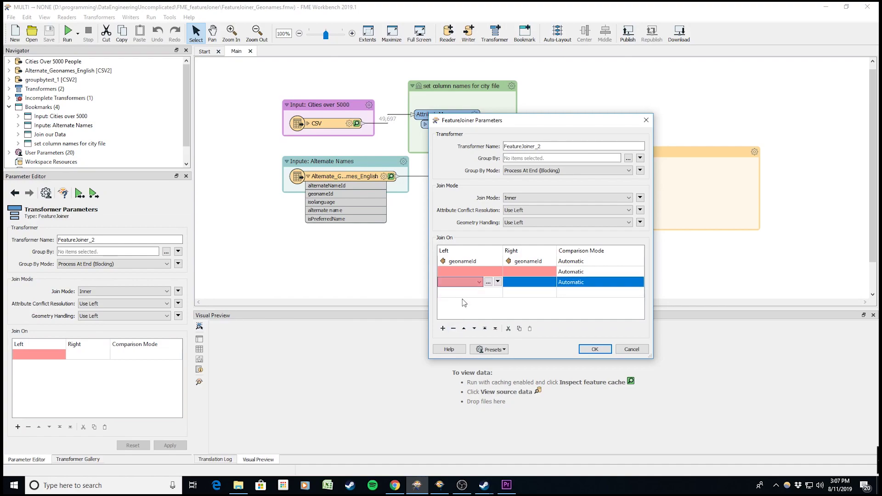
left_click(470, 283)
left_click(471, 286)
left_click(478, 282)
left_click(515, 308)
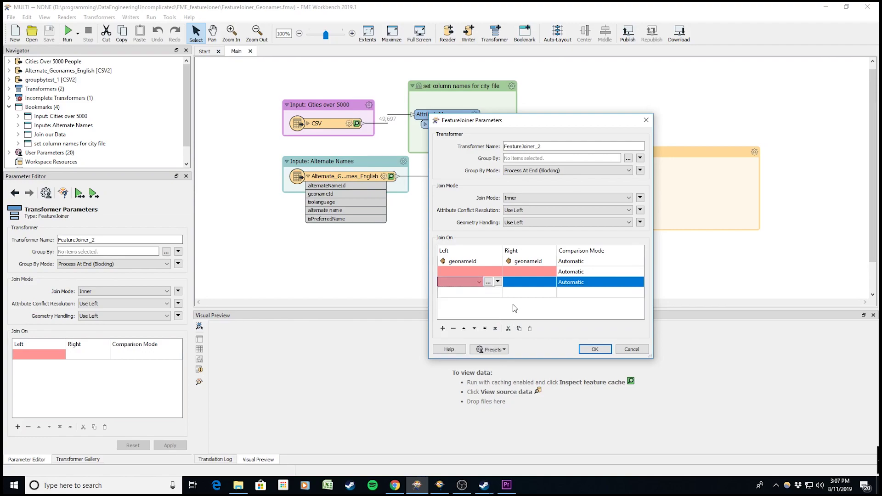
Delete the extra empty Join On row and keep the join mode set to Inner.
left_click(470, 274)
left_click(453, 329)
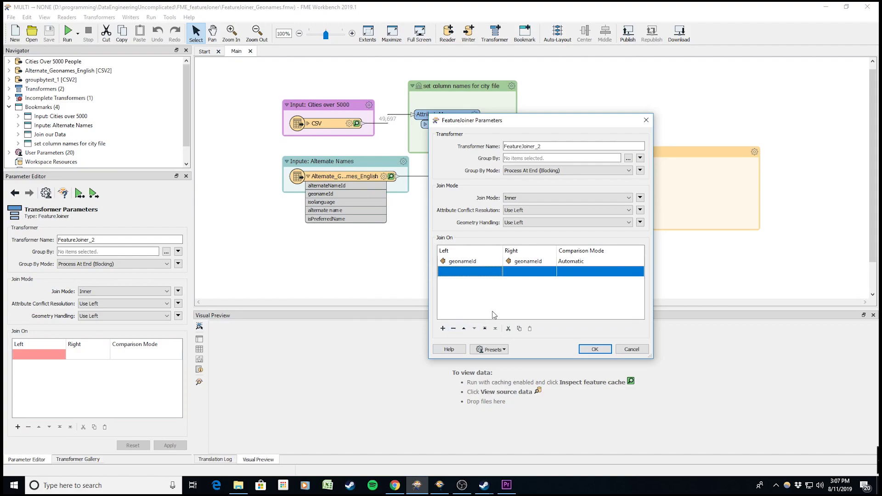
left_click(516, 308)
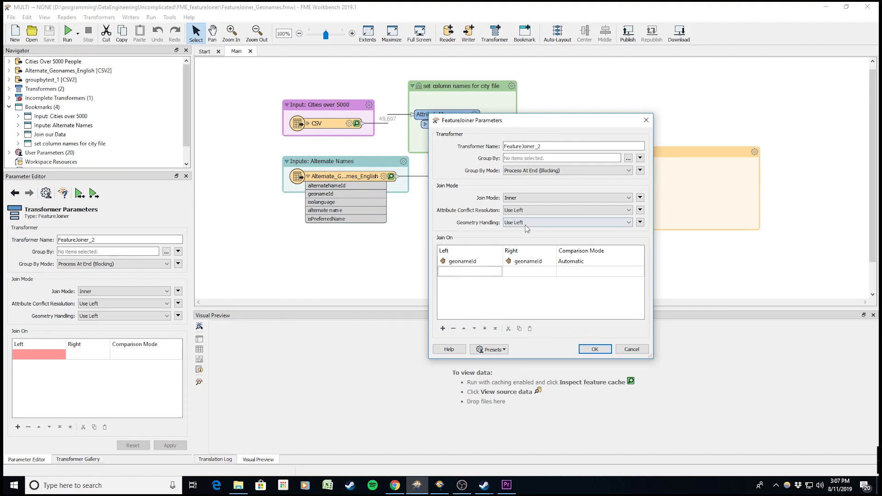
left_click(531, 201)
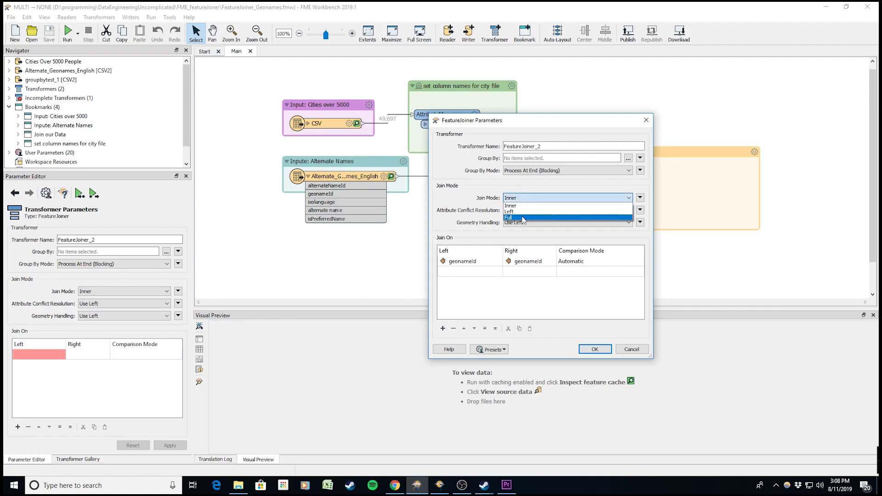
left_click(523, 206)
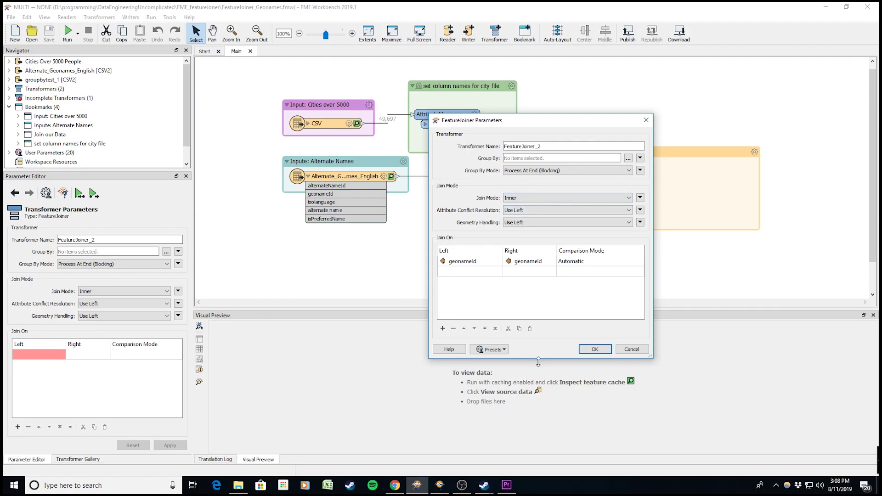
Confirm the FeatureJoiner settings, run the whole workspace, and bring up the FeatureJoiner help page.
left_click(593, 349)
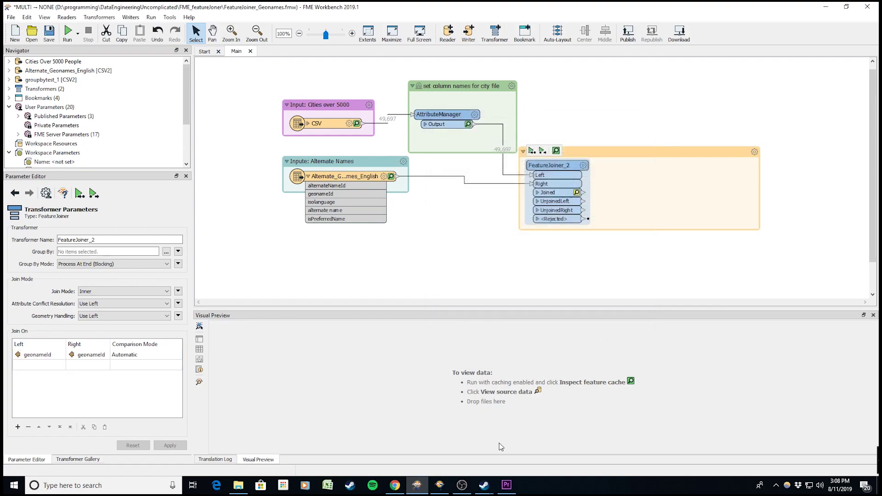
left_click(152, 17)
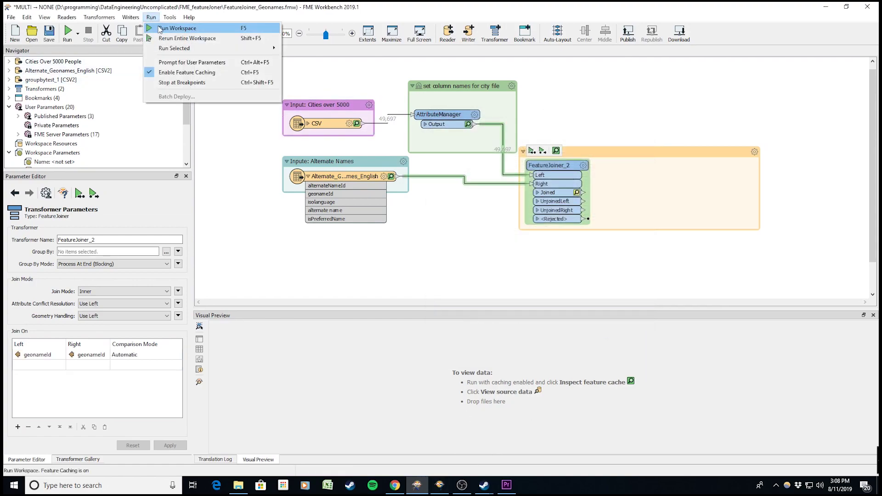
left_click(161, 28)
key("alt+Tab")
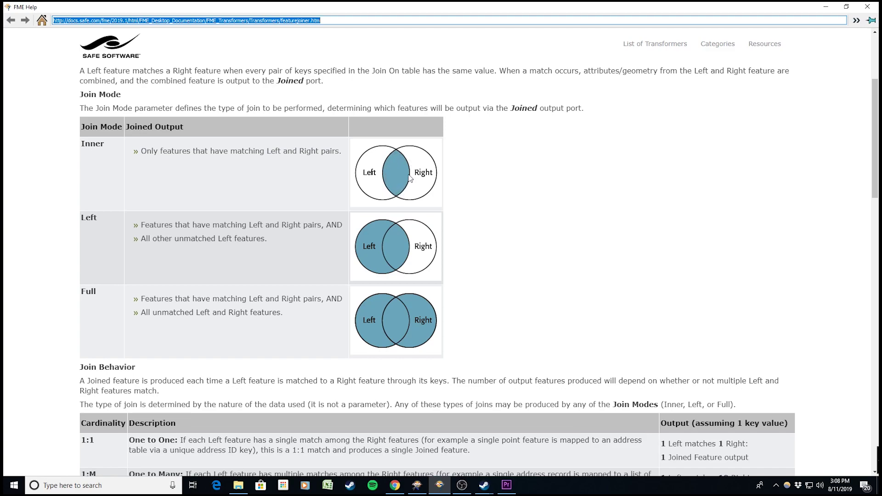
Minimize FME Help to see the Inner join's 17,219 joined features.
left_click(826, 6)
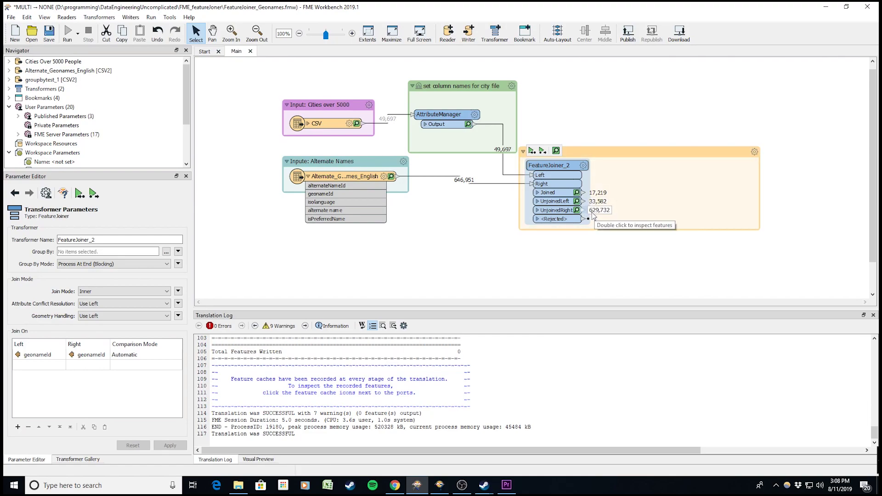
Set FeatureJoiner_2 to a Left join, keeping Use Left for conflicts, rerun, and reopen the help page.
double_click(549, 165)
left_click(417, 212)
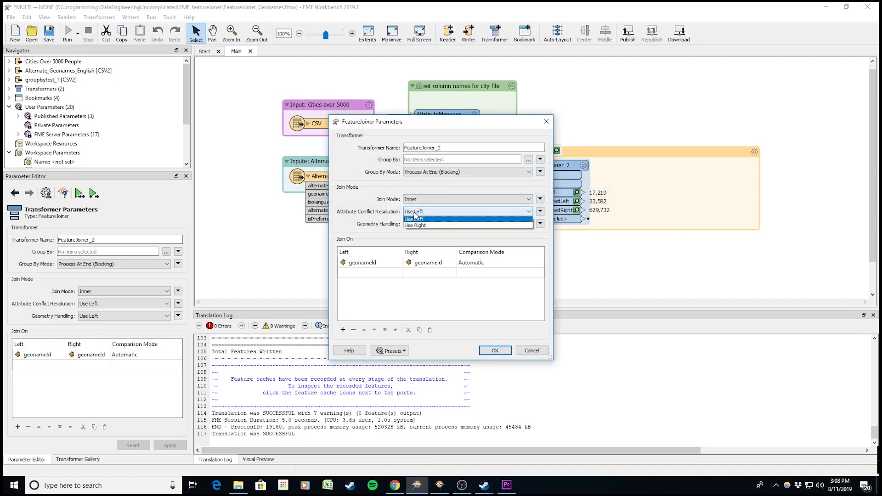
left_click(417, 219)
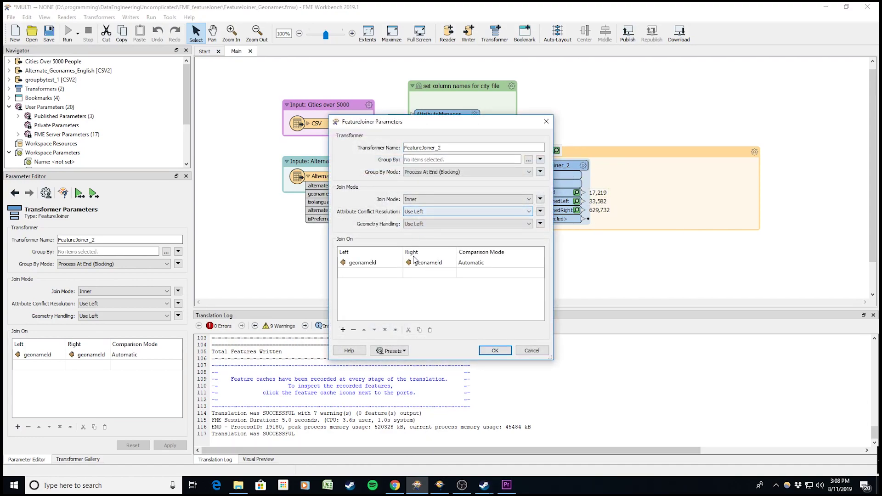
left_click(420, 199)
left_click(409, 214)
left_click(488, 349)
left_click(541, 152)
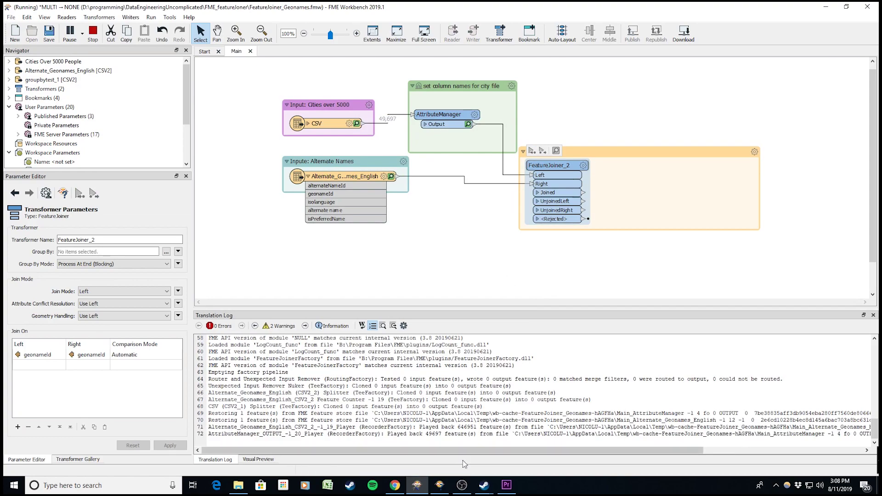
left_click(439, 485)
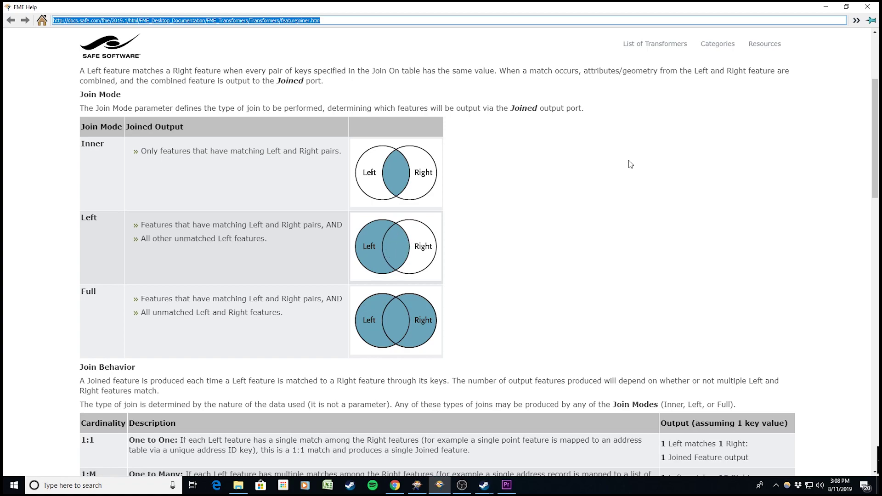
Minimize FME Help to view the Left join's 50,801 joined features.
left_click(825, 6)
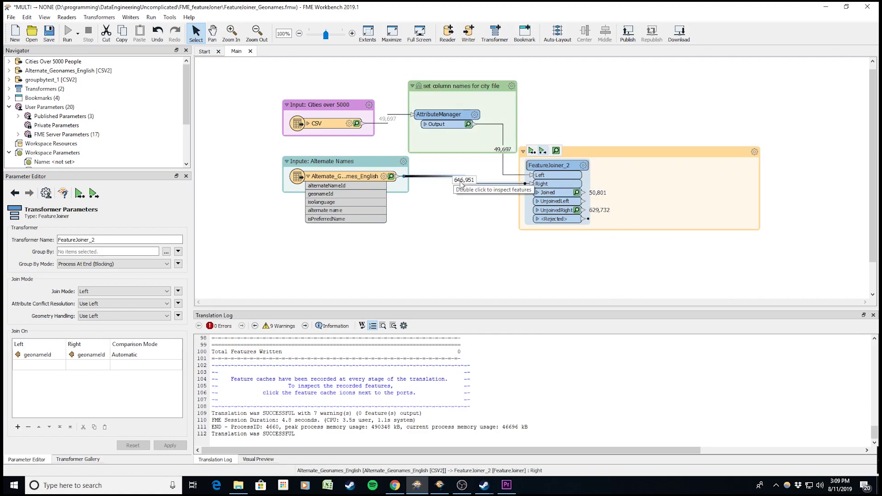
Inspect the 49,697-feature Left and 646,951-feature Right connections and the Join our Data bookmark.
left_click(502, 152)
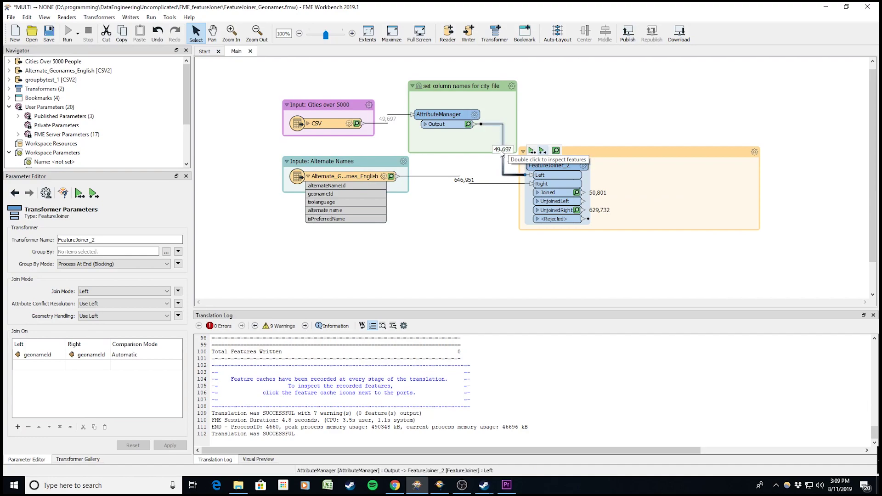
left_click(497, 155)
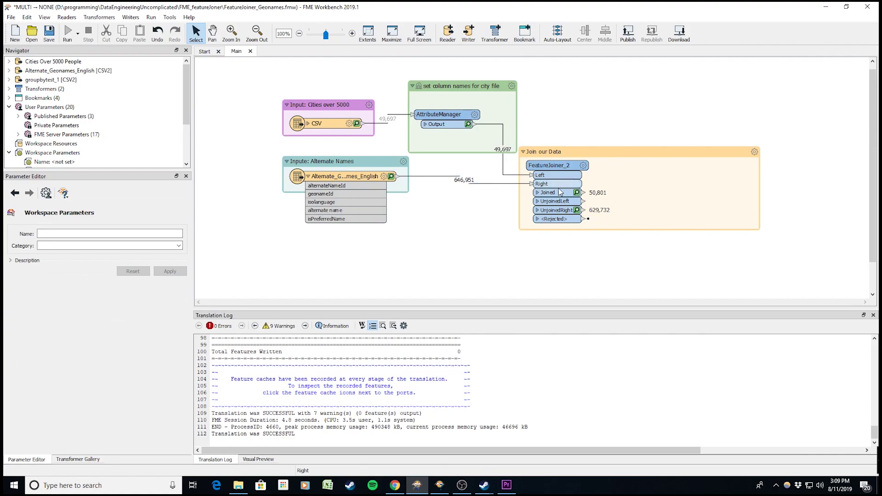
left_click(491, 149)
left_click(498, 184)
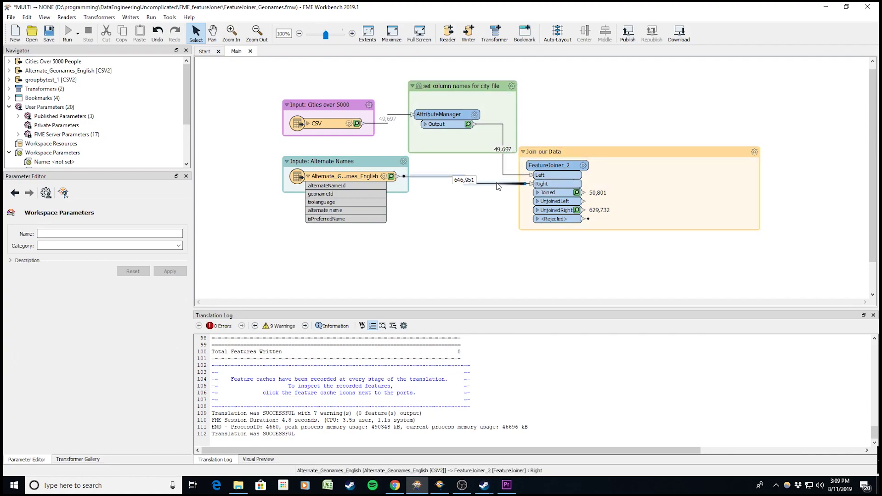
left_click(642, 172)
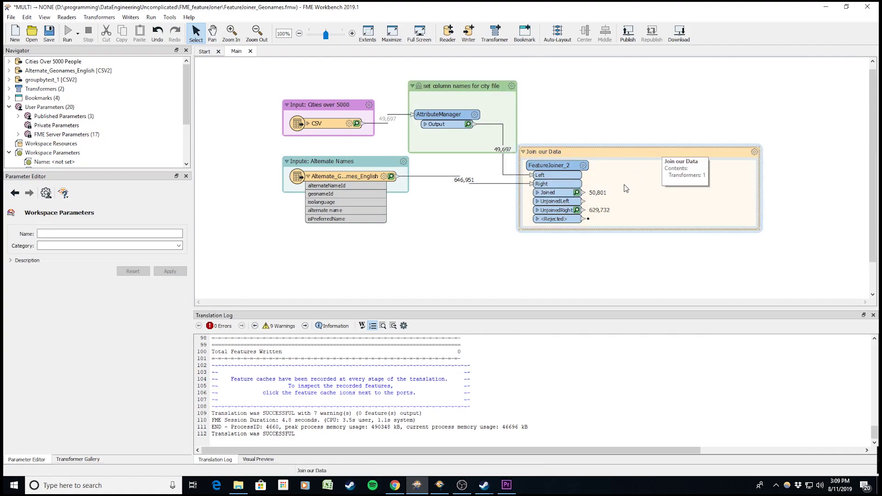
Set FeatureJoiner_2's join mode to Full and rerun the workspace.
double_click(554, 198)
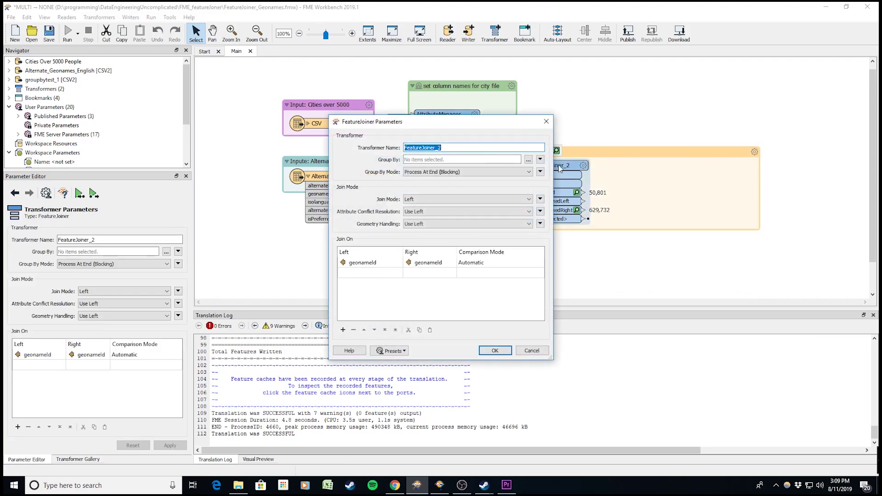
left_click(464, 199)
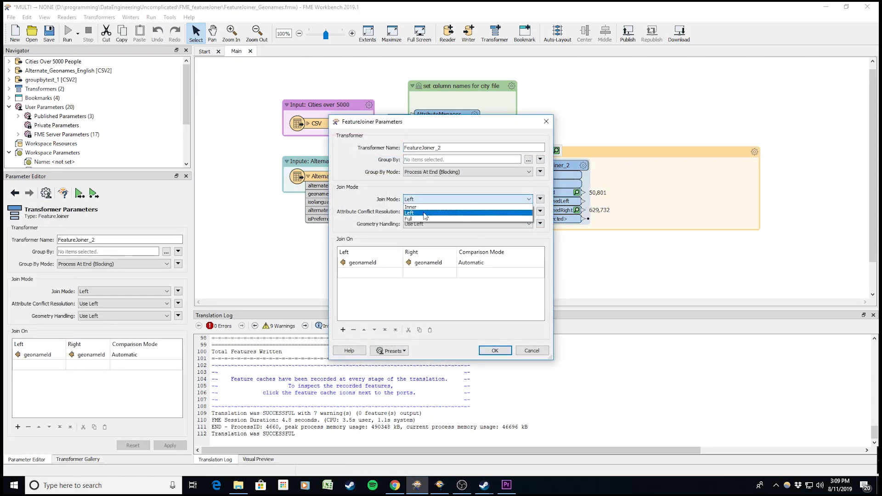
left_click(460, 221)
left_click(494, 350)
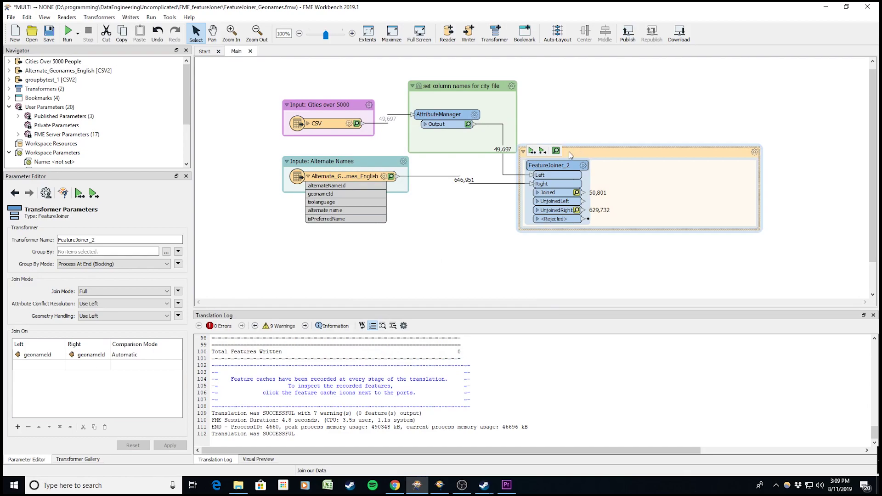
left_click(542, 151)
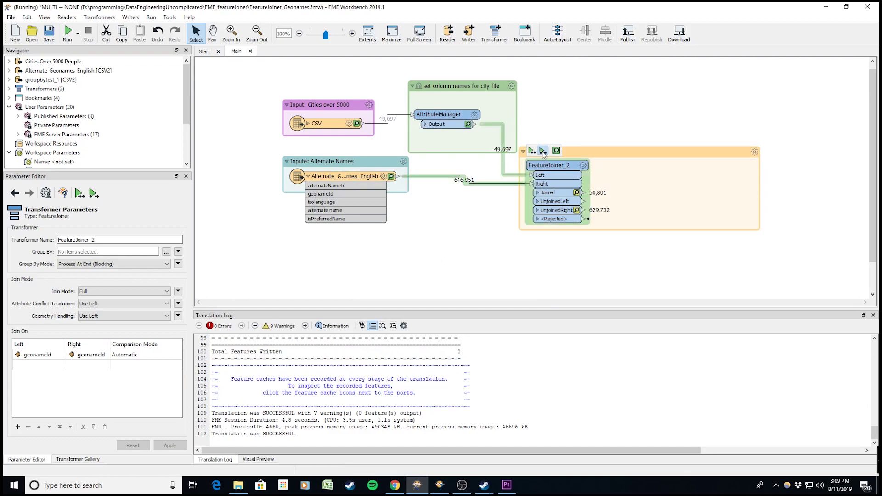
Check the Full join explanation in FME Help, then return to the Join our Data bookmark.
left_click(439, 485)
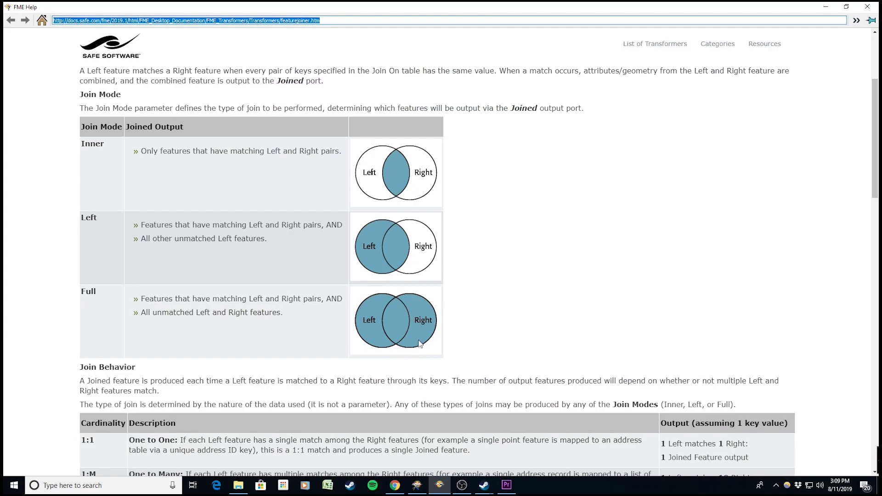
left_click(826, 6)
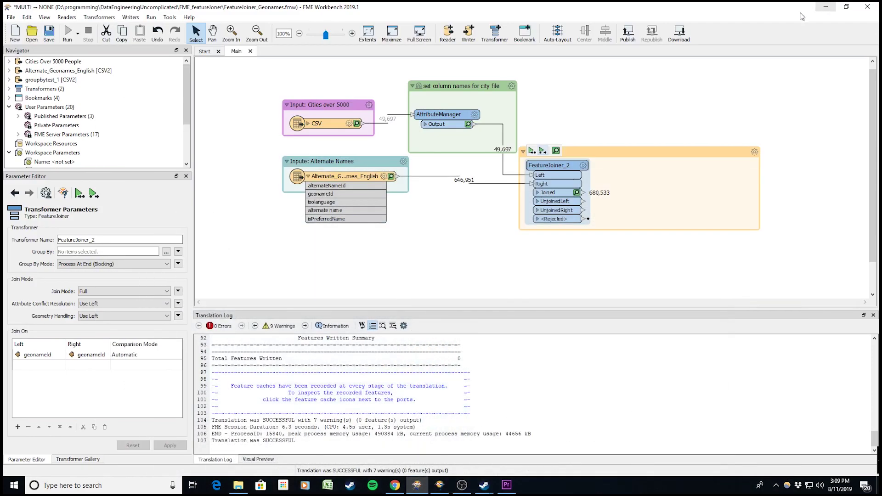
left_click(596, 201)
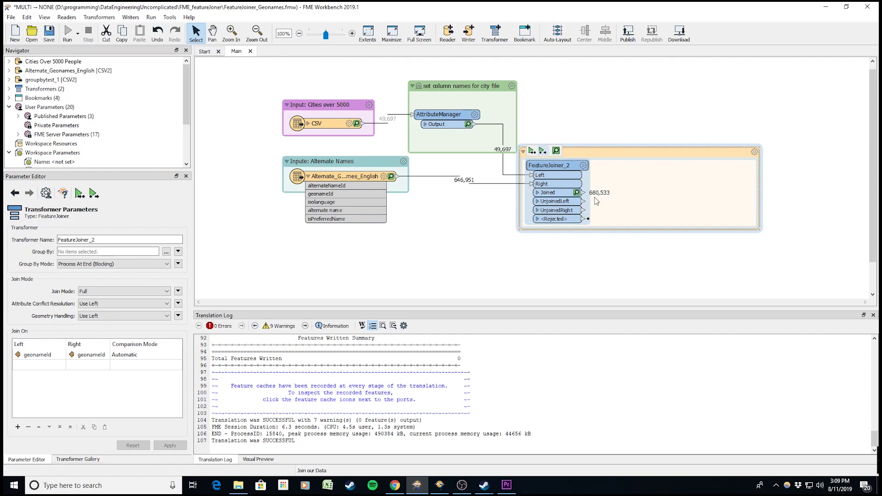
Open the Joined port in Visual Preview and scroll through the 680,533 joined rows.
left_click(576, 192)
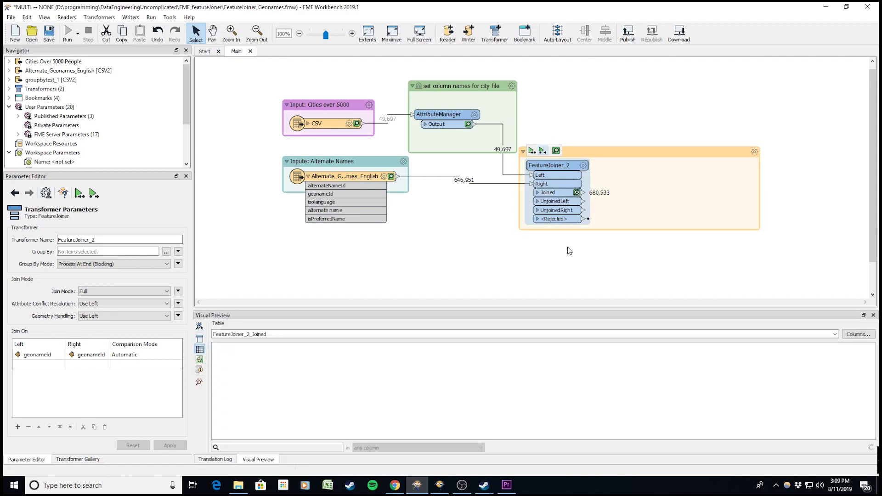
left_click_drag(425, 436, 659, 438)
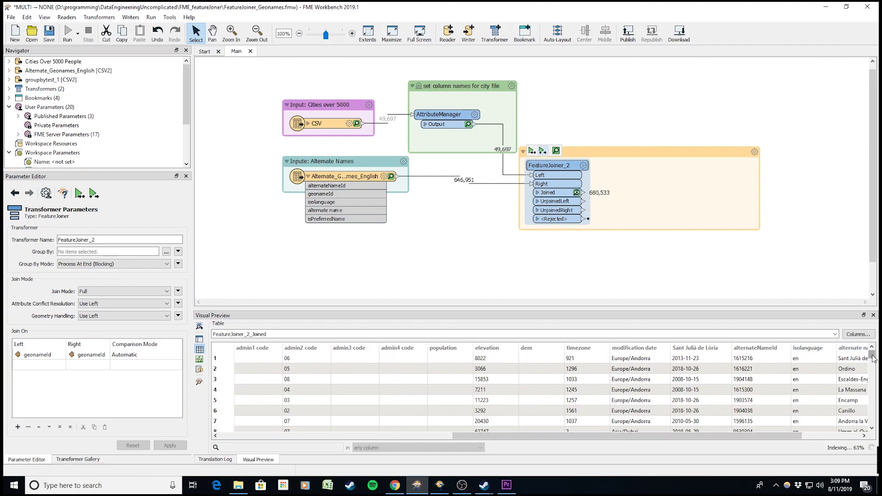
left_click_drag(871, 355, 863, 436)
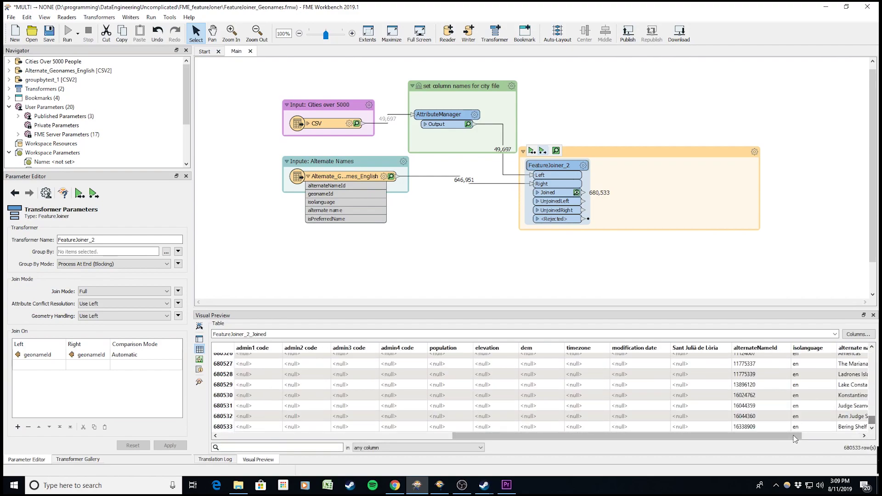
left_click_drag(776, 436, 827, 437)
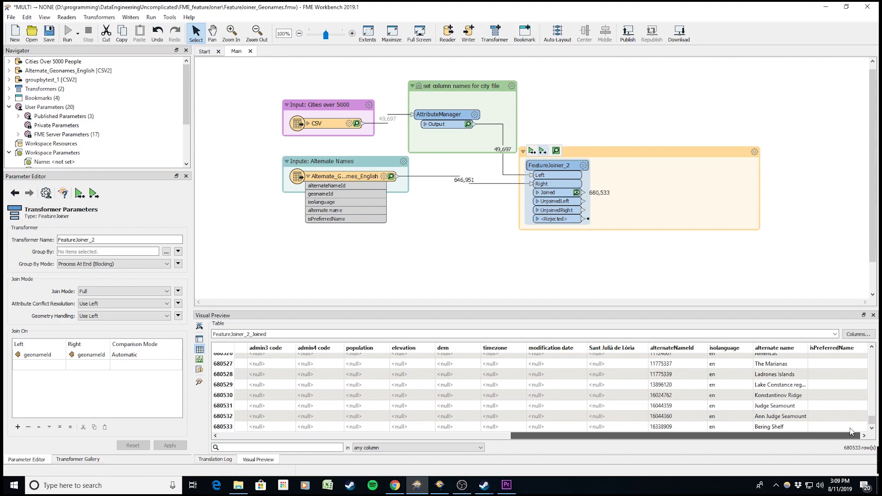
left_click_drag(818, 430, 642, 419)
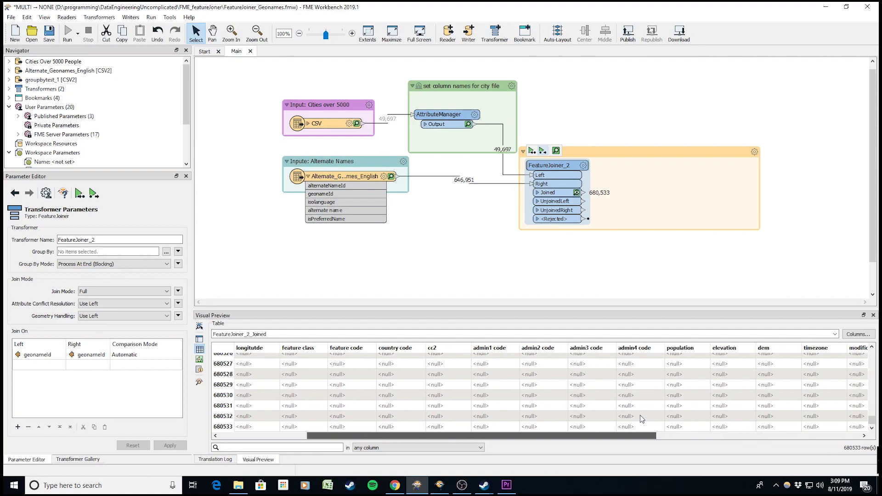
Switch FeatureJoiner_2 from Full back to Inner join and rerun the workspace.
left_click(606, 276)
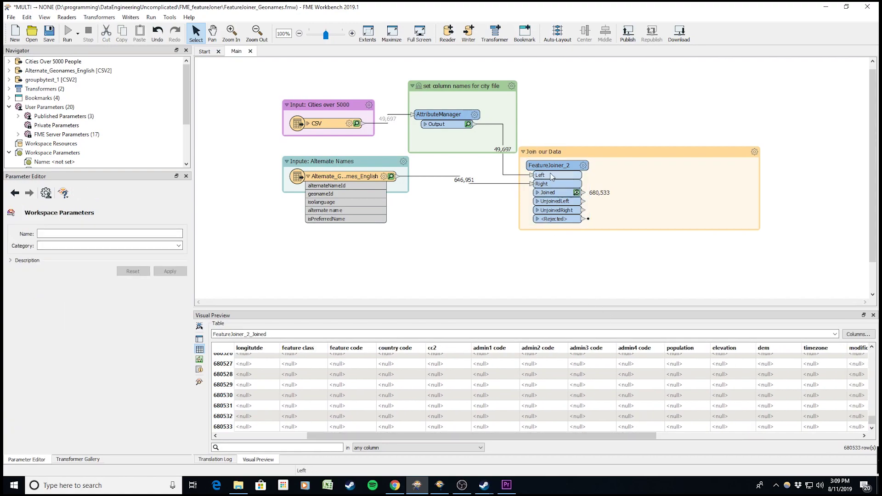
double_click(557, 164)
left_click(418, 199)
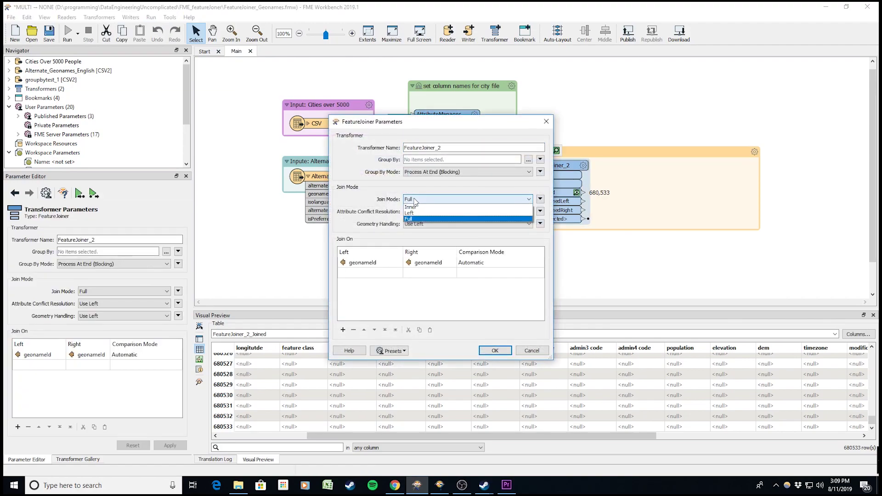
left_click(410, 208)
left_click(495, 350)
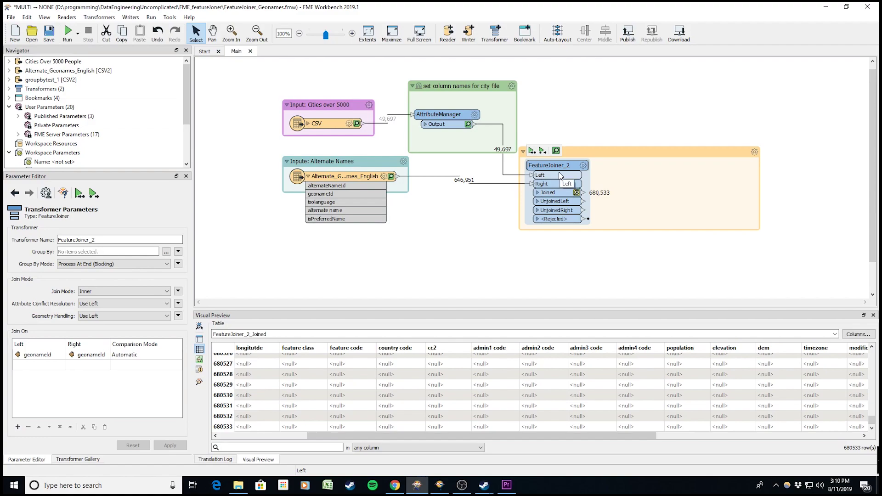
left_click(542, 150)
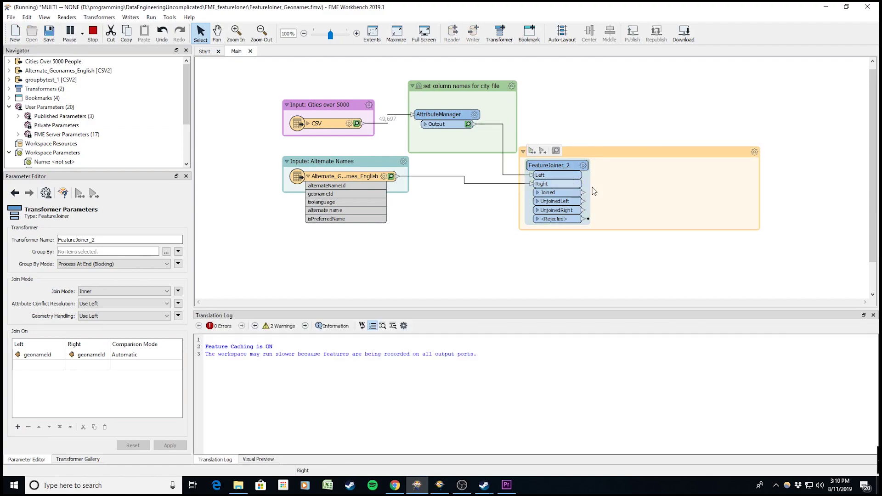
Add a Matcher transformer beside the joiner, fed by the inner join's Joined output.
type("matcher")
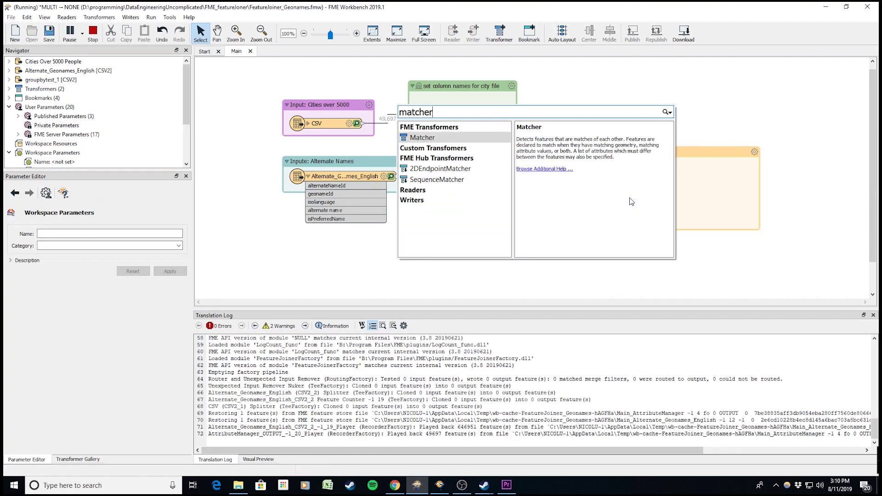
key("Return")
left_click_drag(650, 206, 634, 185)
left_click(578, 193)
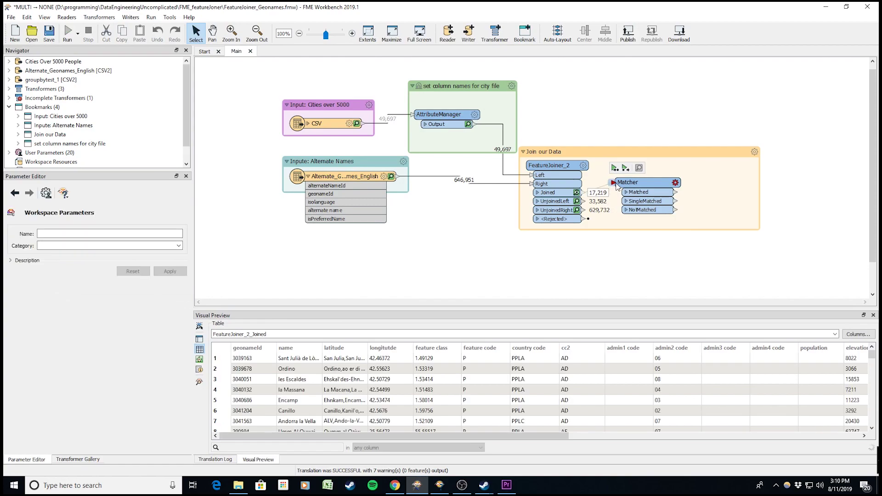
Set the Matcher to match on geonameId and rerun the workspace.
double_click(637, 184)
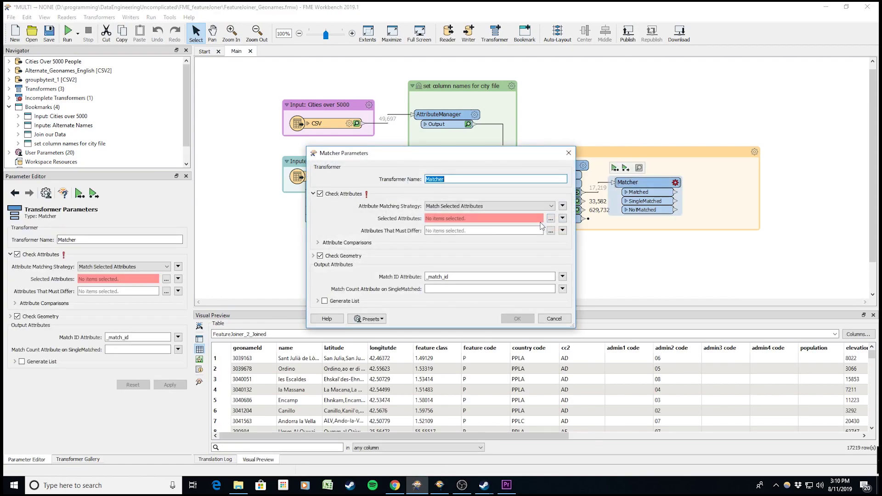
left_click(550, 219)
left_click(384, 281)
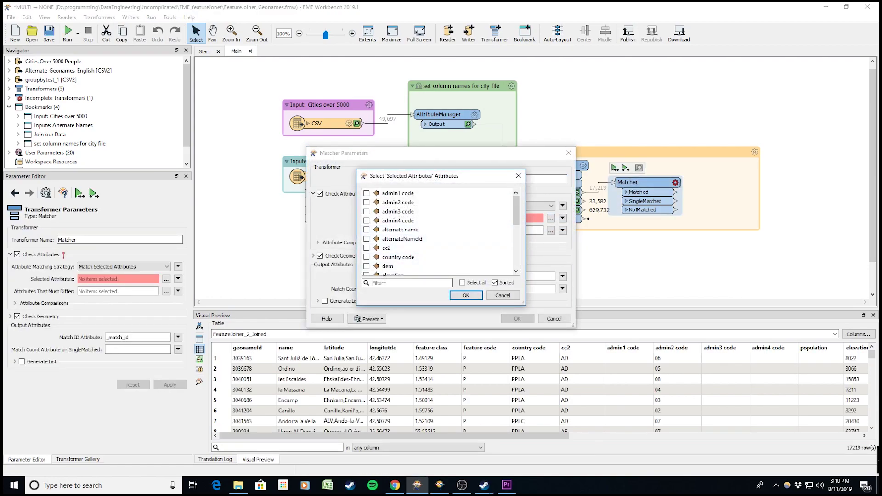
type("geo")
left_click(367, 193)
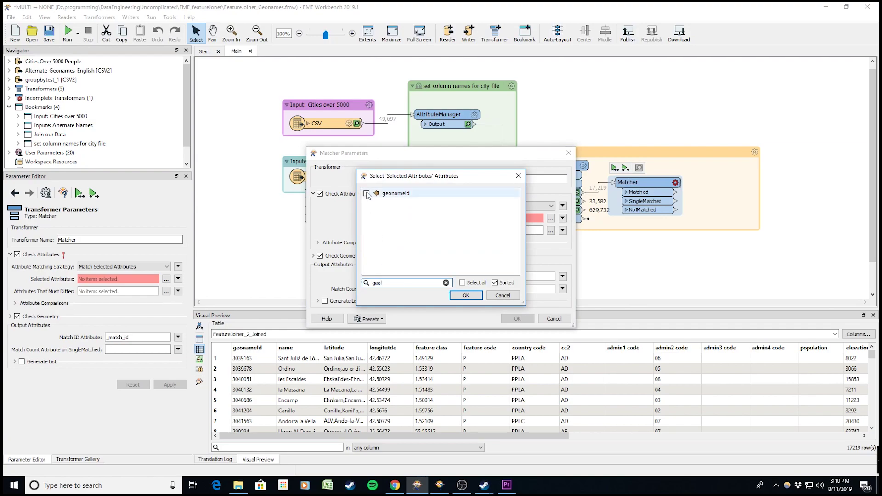
left_click(465, 295)
left_click(517, 318)
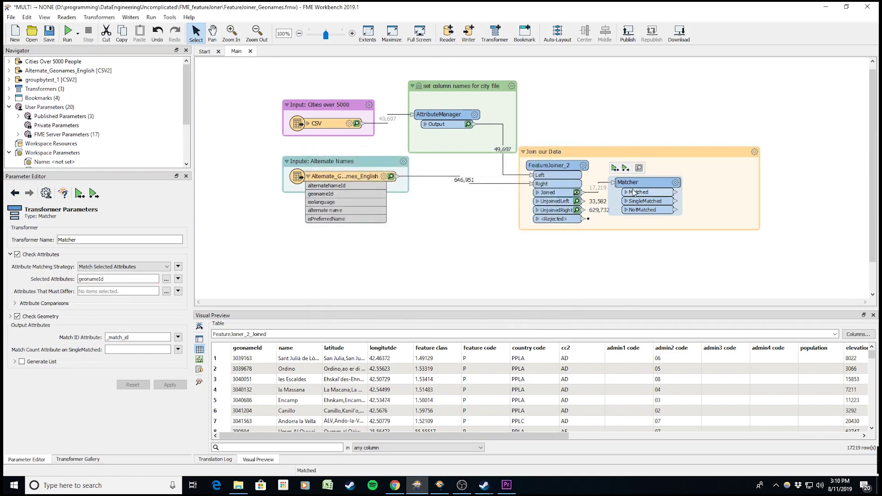
left_click(626, 169)
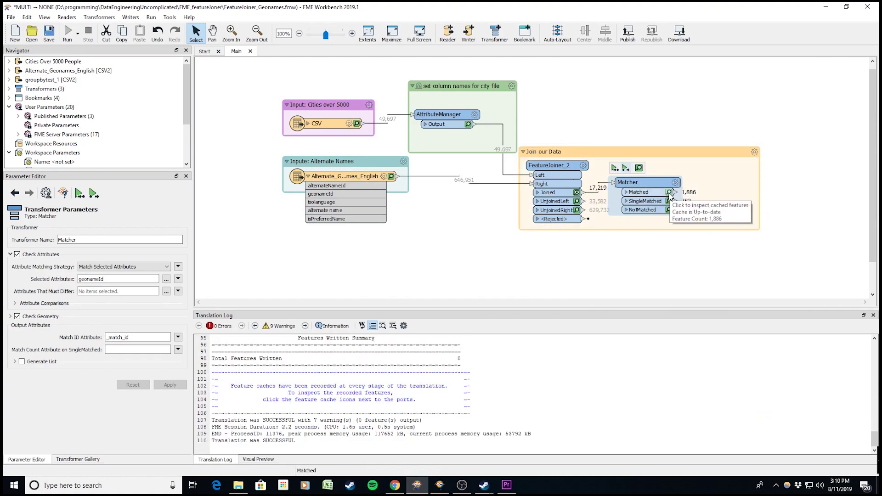
Browse the 1,886 Matcher_Matched rows grouped by _match_id and review the Matcher parameters unchanged.
left_click(669, 193)
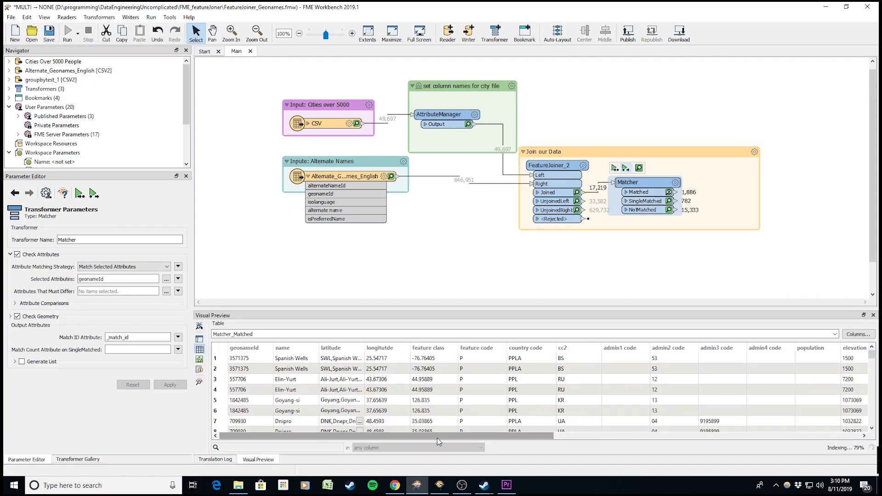
left_click_drag(437, 438, 754, 432)
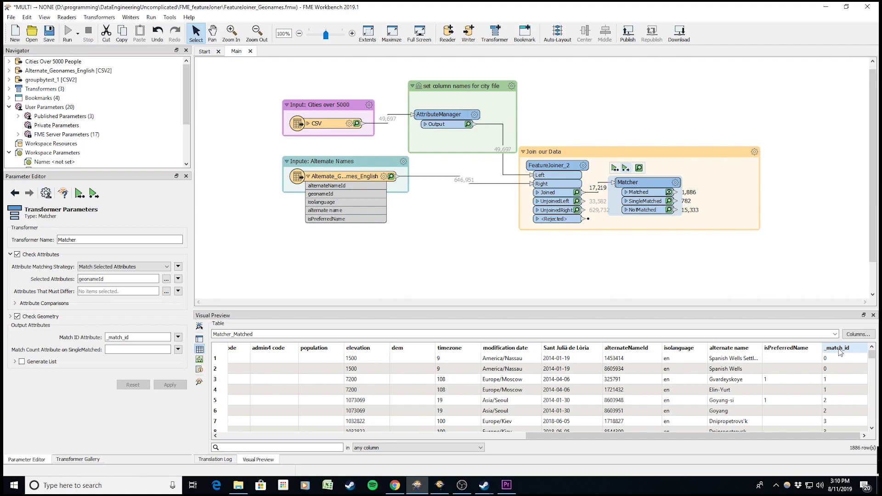
double_click(643, 181)
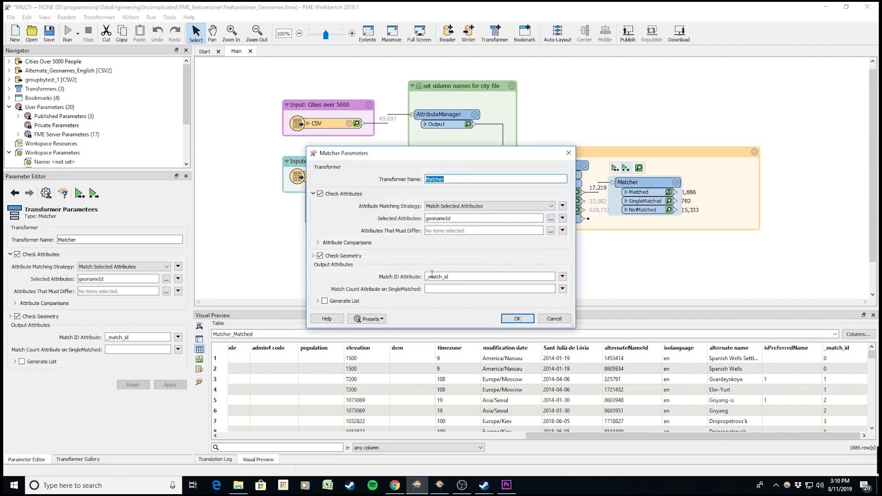
left_click(545, 319)
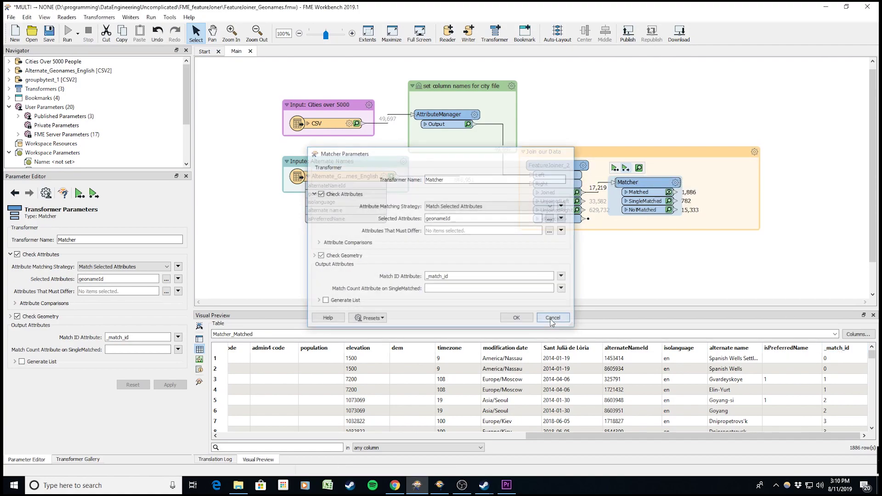
left_click_drag(733, 436, 398, 411)
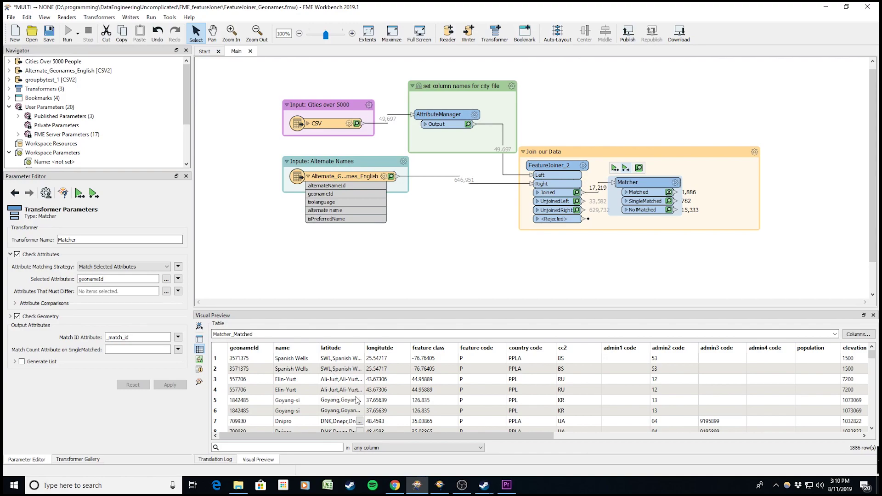
left_click_drag(385, 434, 701, 425)
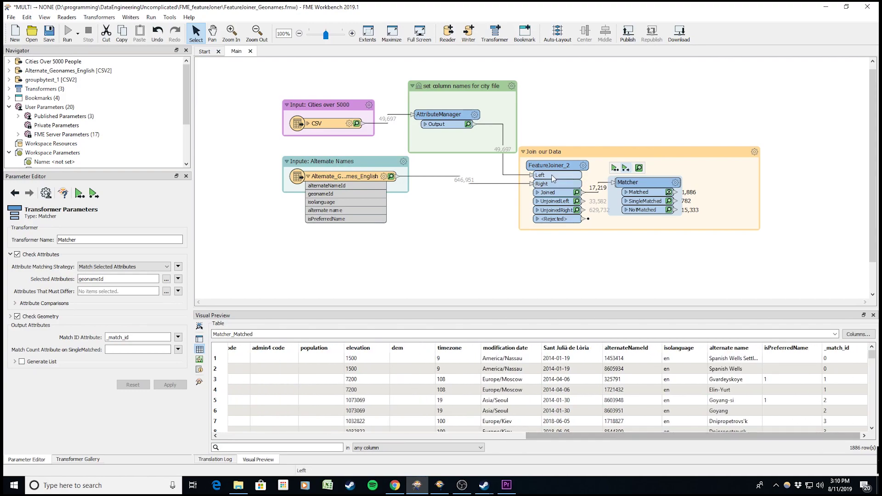
double_click(555, 169)
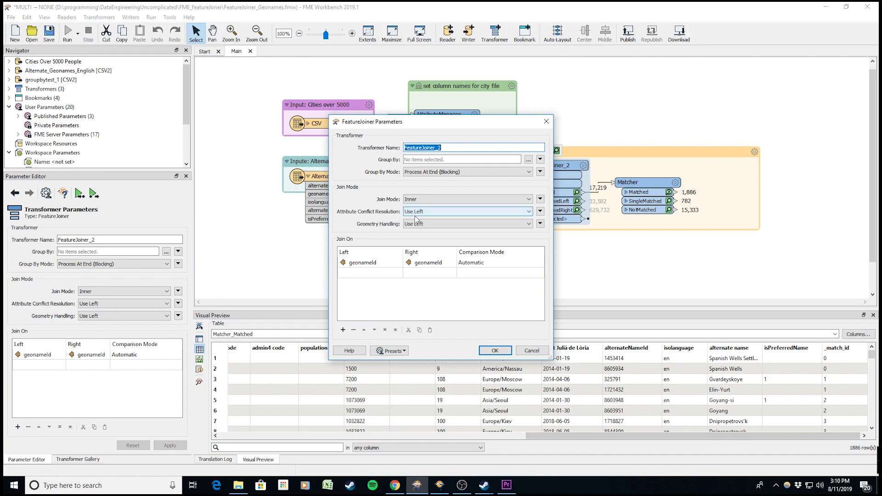
left_click(427, 213)
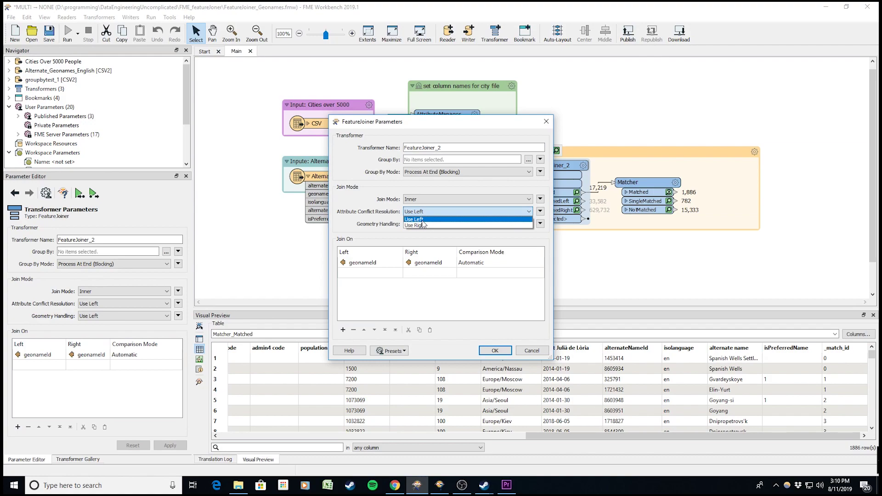
left_click(416, 219)
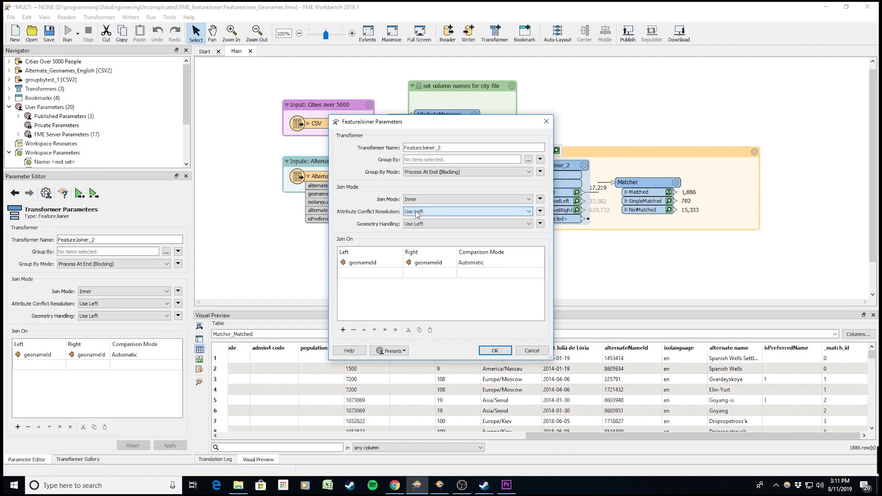
left_click(418, 225)
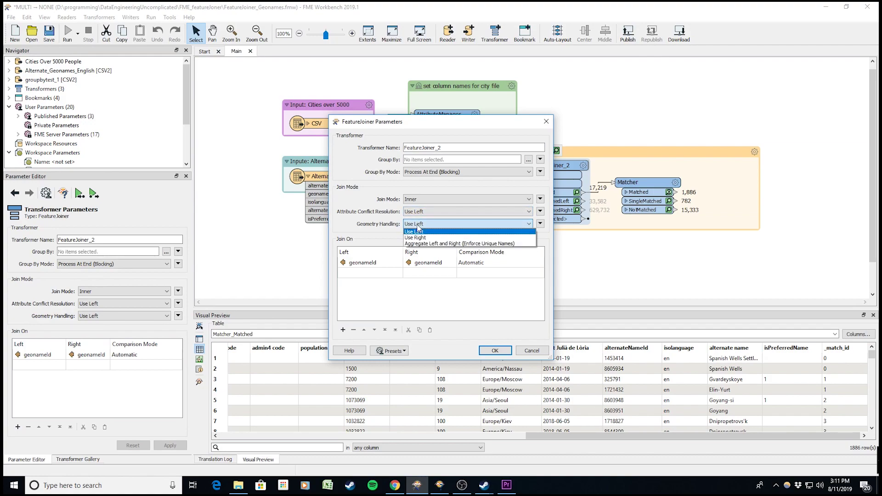